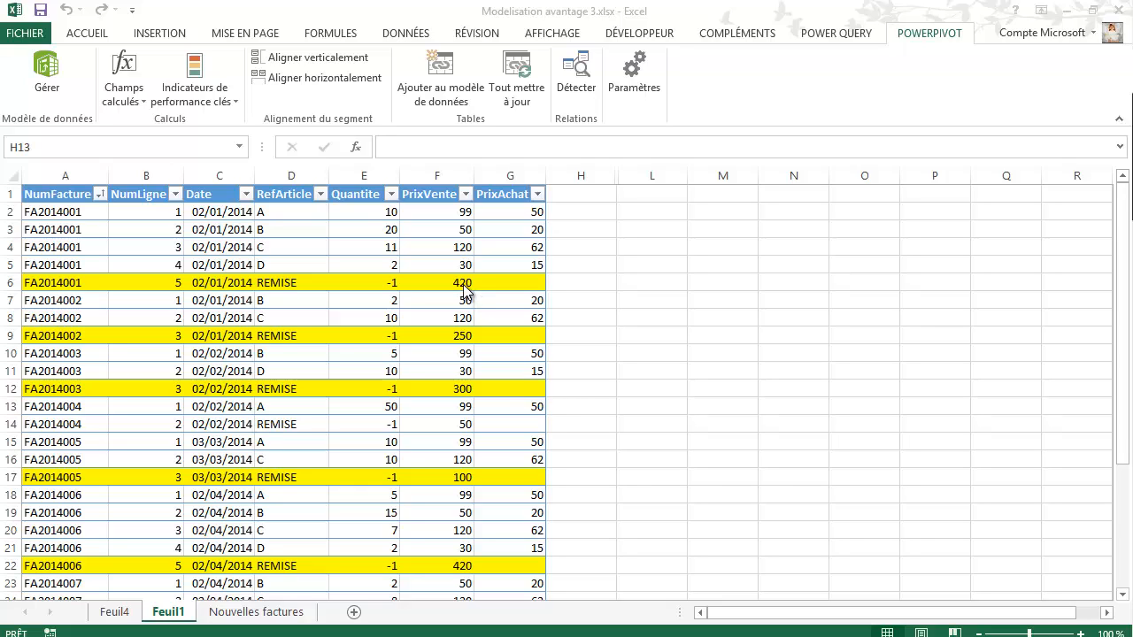
Step: Unhide columns I to K on the Feuil1 sheet, between columns H and L
right_click(598, 177)
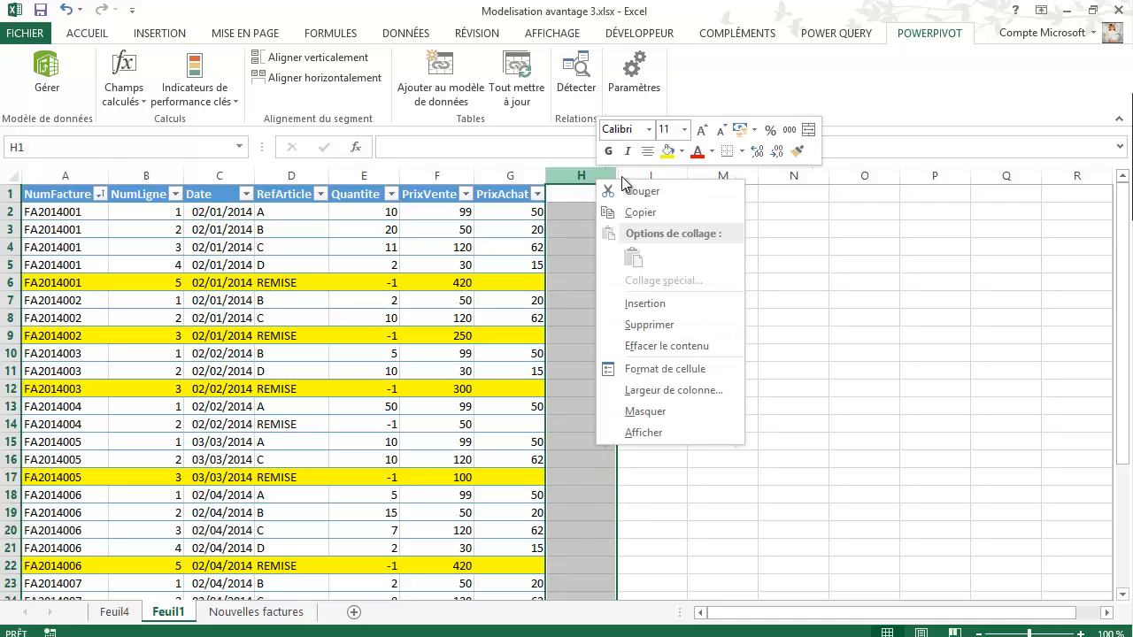
left_click_drag(584, 182, 650, 176)
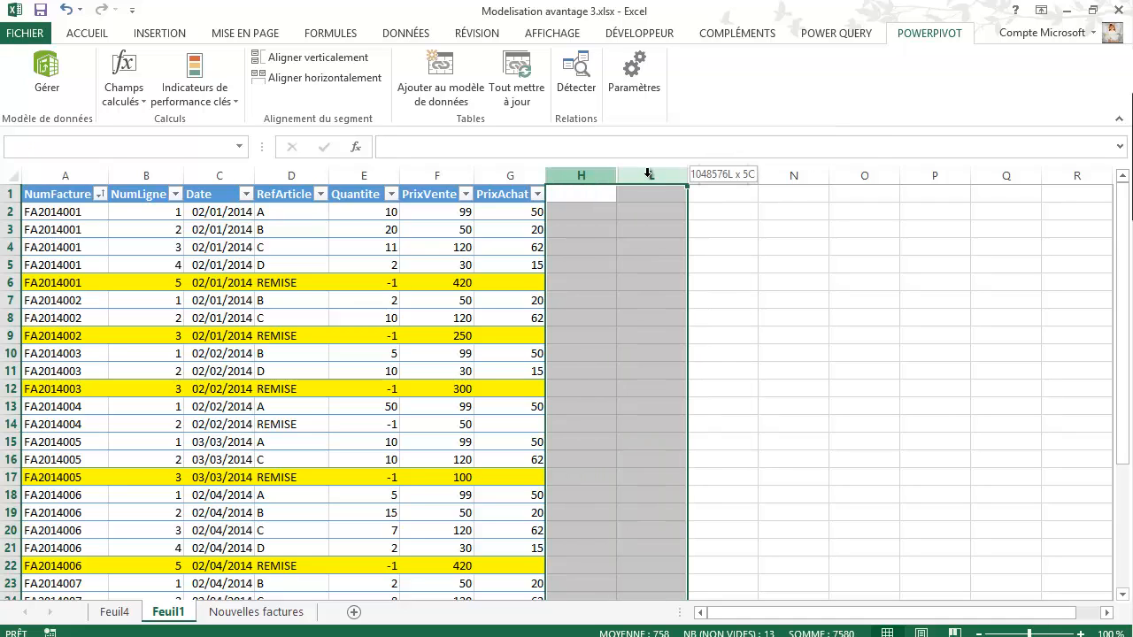
right_click(647, 177)
left_click(691, 430)
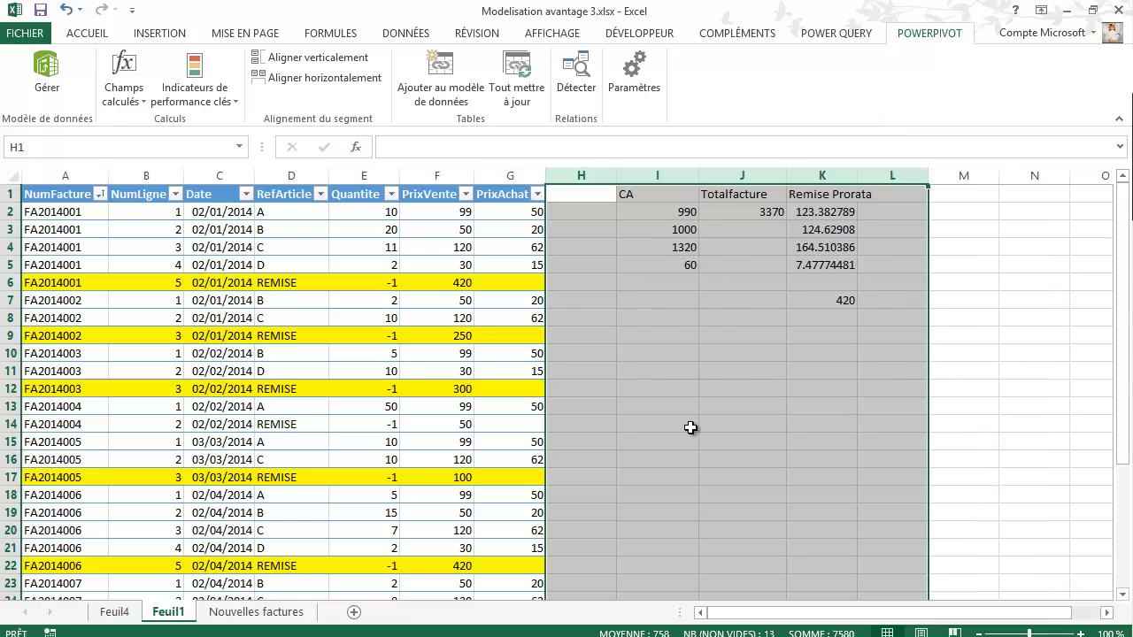
left_click(809, 376)
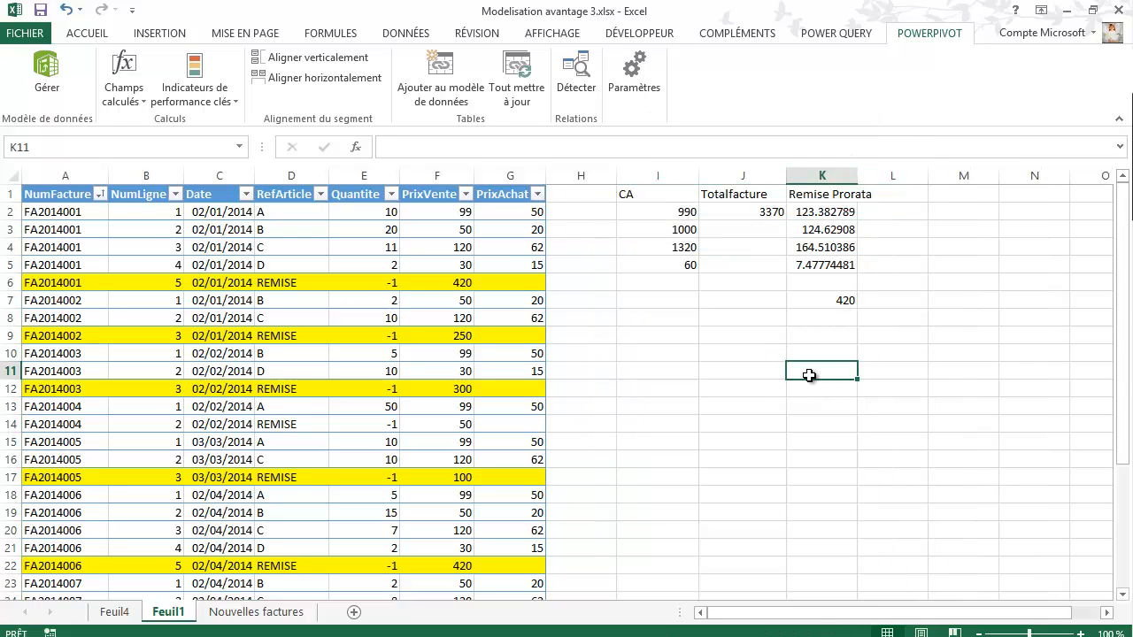
Step: Inspect the CA formula in I2 and the Totalfacture formula in J2, along with the CA cells I2:I5 it sums
left_click(641, 210)
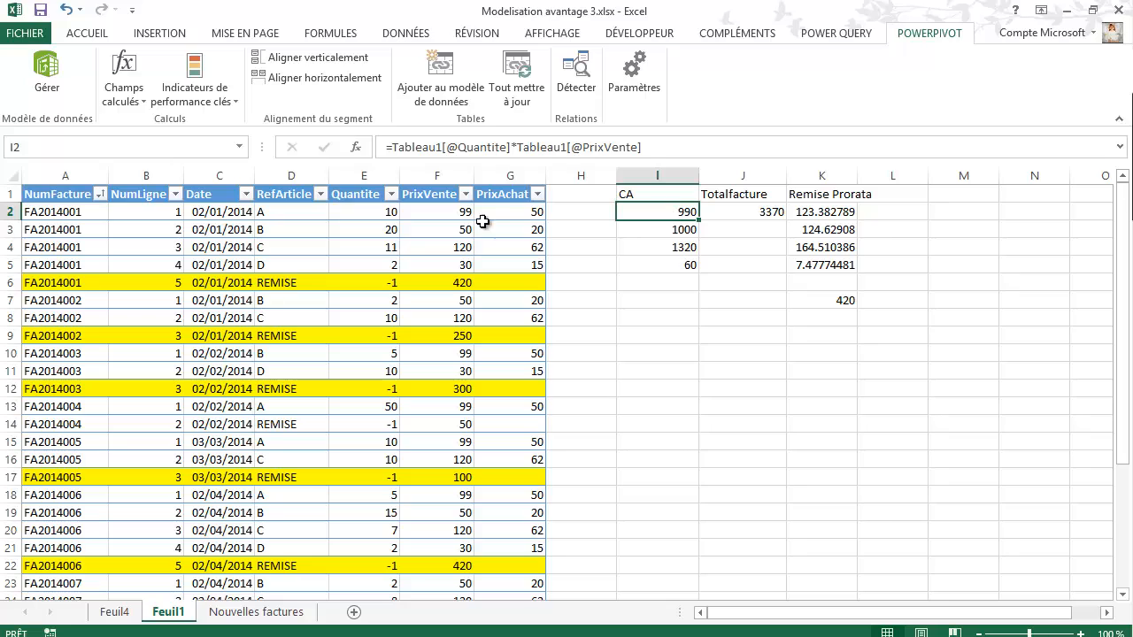
left_click(749, 213)
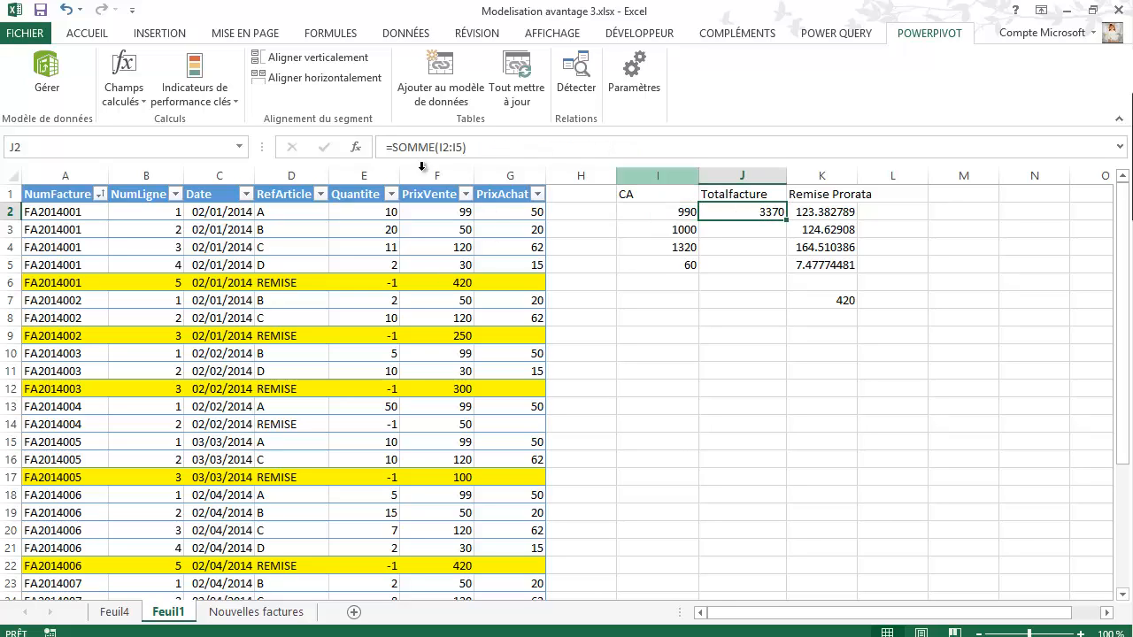
left_click_drag(678, 210, 683, 264)
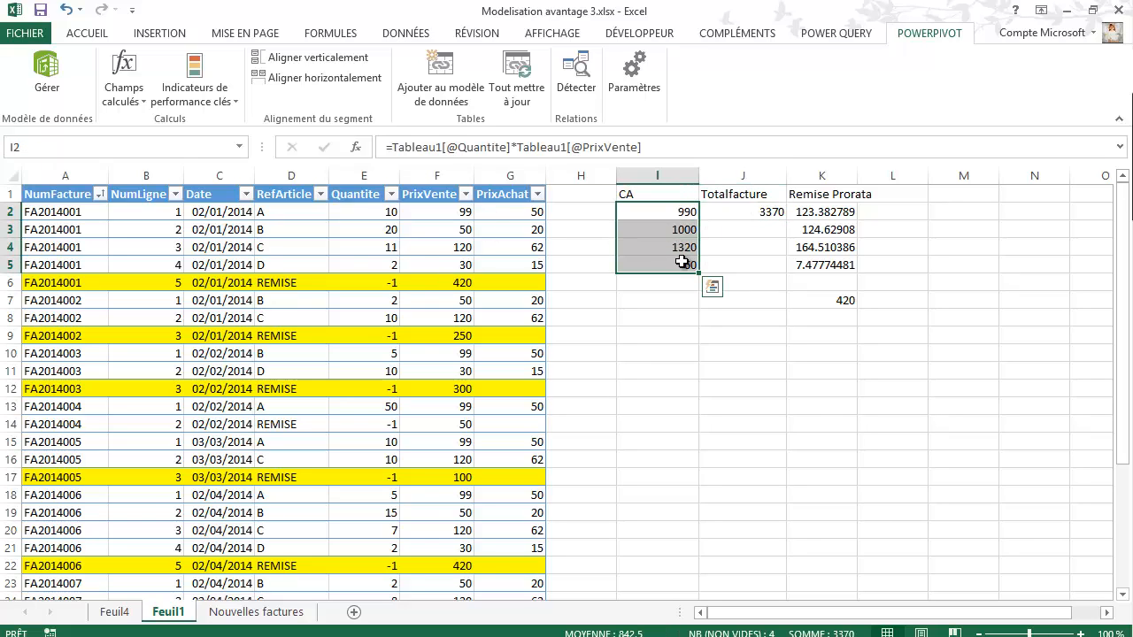
left_click(758, 213)
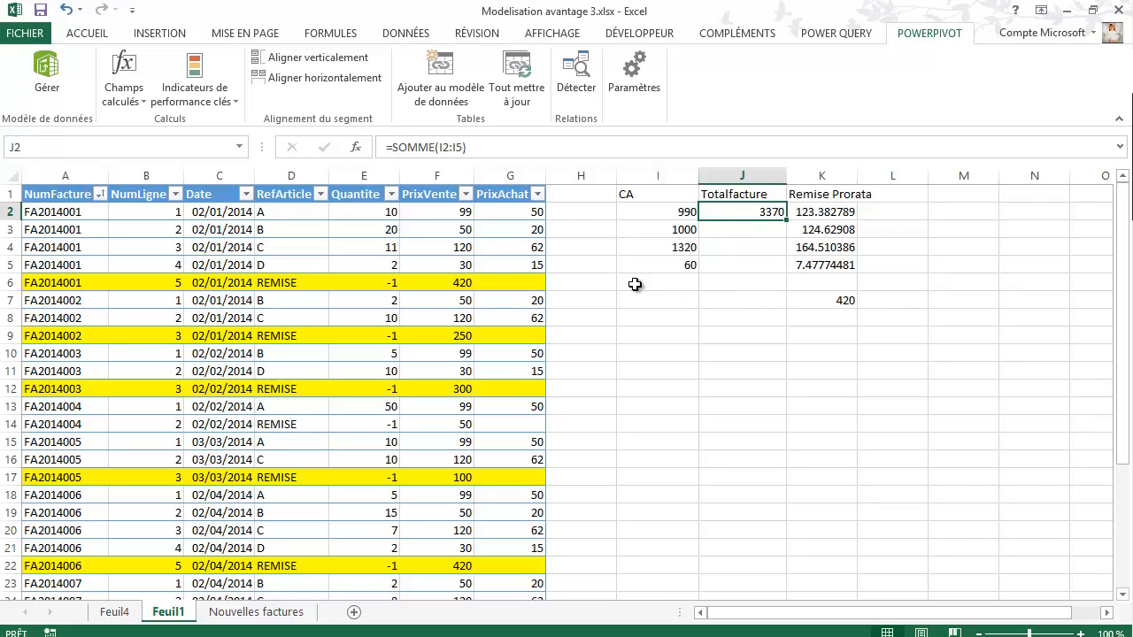
Step: Examine the Remise Prorata formulas in K2:K5 and their check sum in K7
left_click(832, 212)
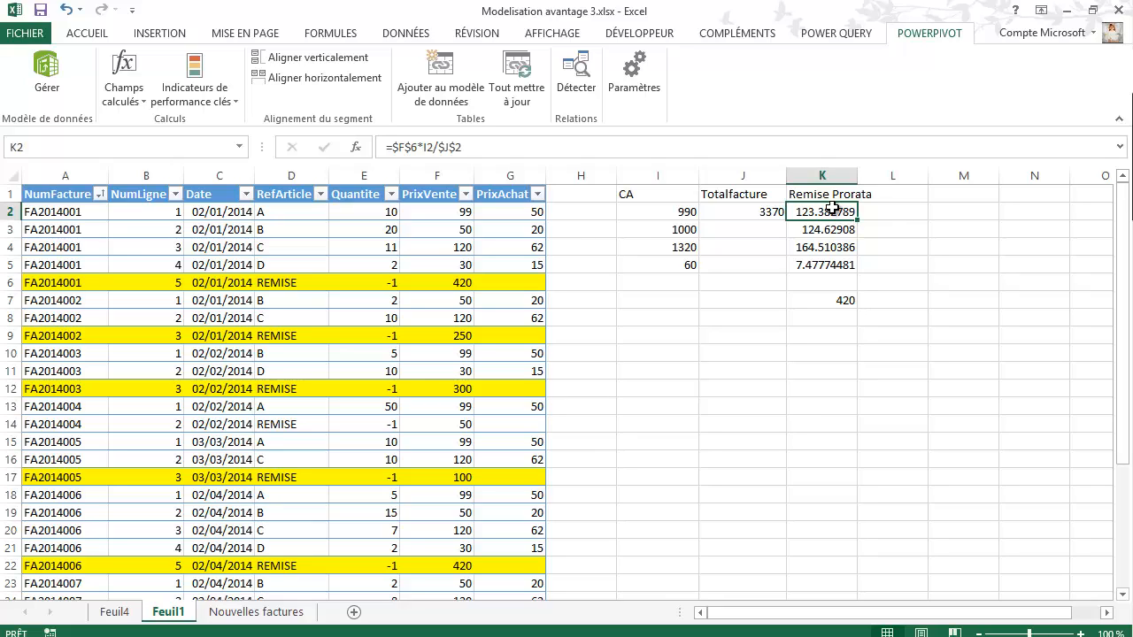
left_click_drag(829, 211, 842, 262)
left_click(841, 300)
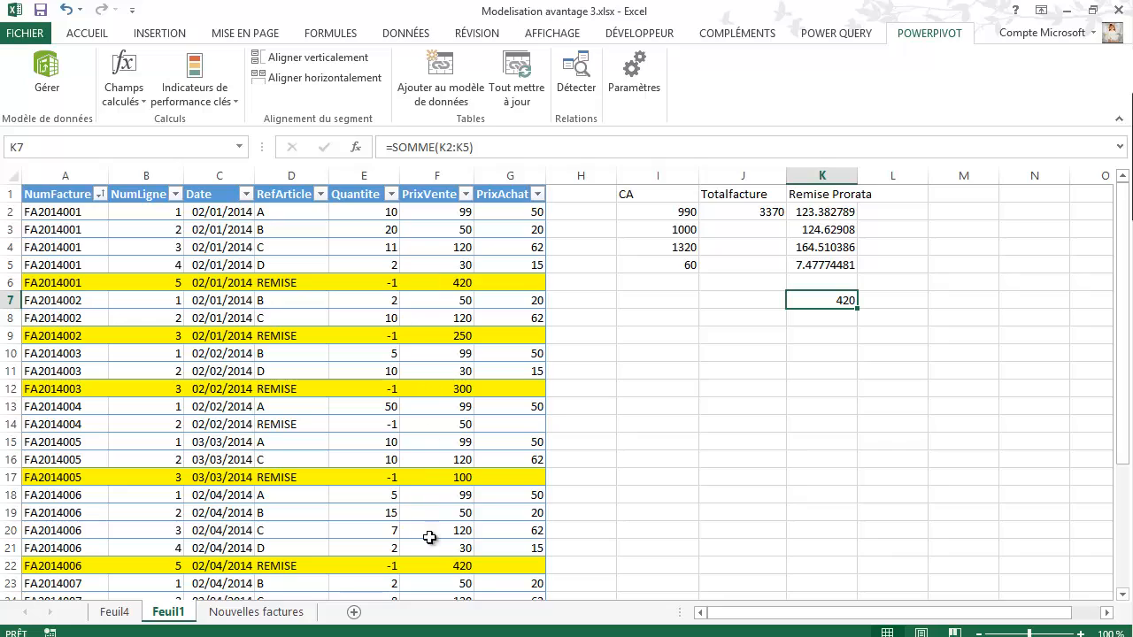
left_click(830, 214)
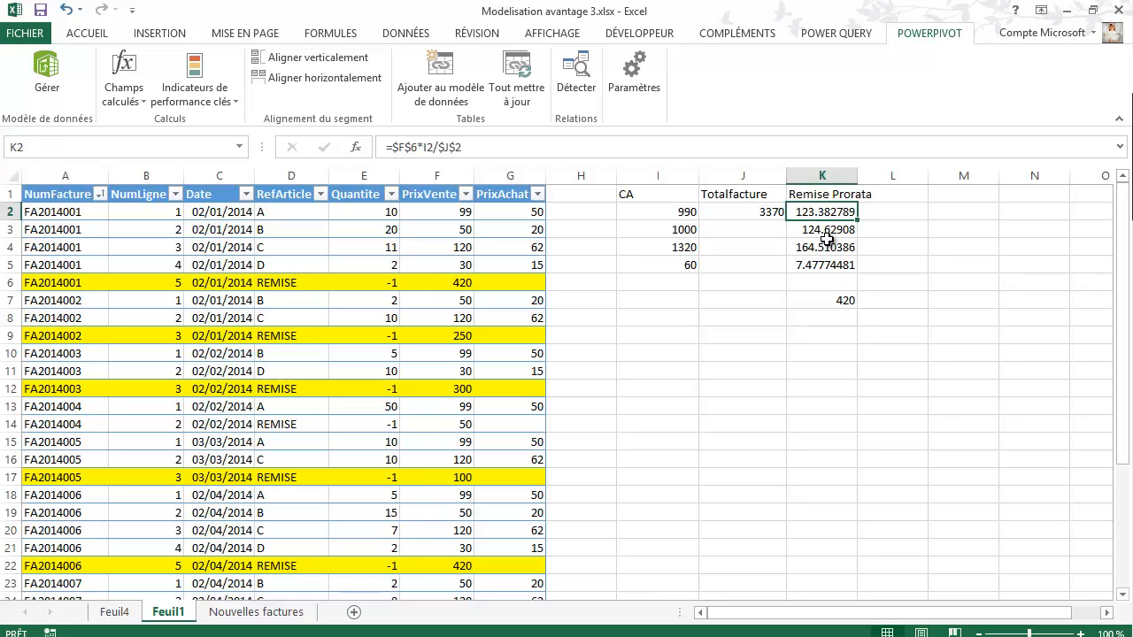
left_click(827, 232)
left_click(827, 250)
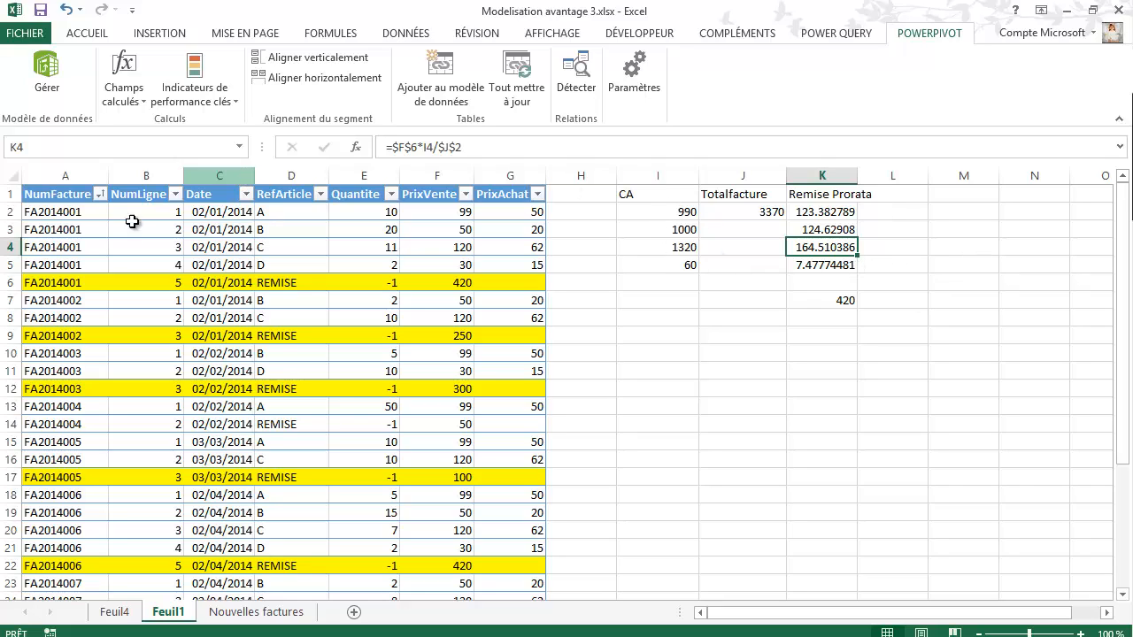
Step: Sort the invoice table by PrixVente from largest to smallest
left_click(466, 196)
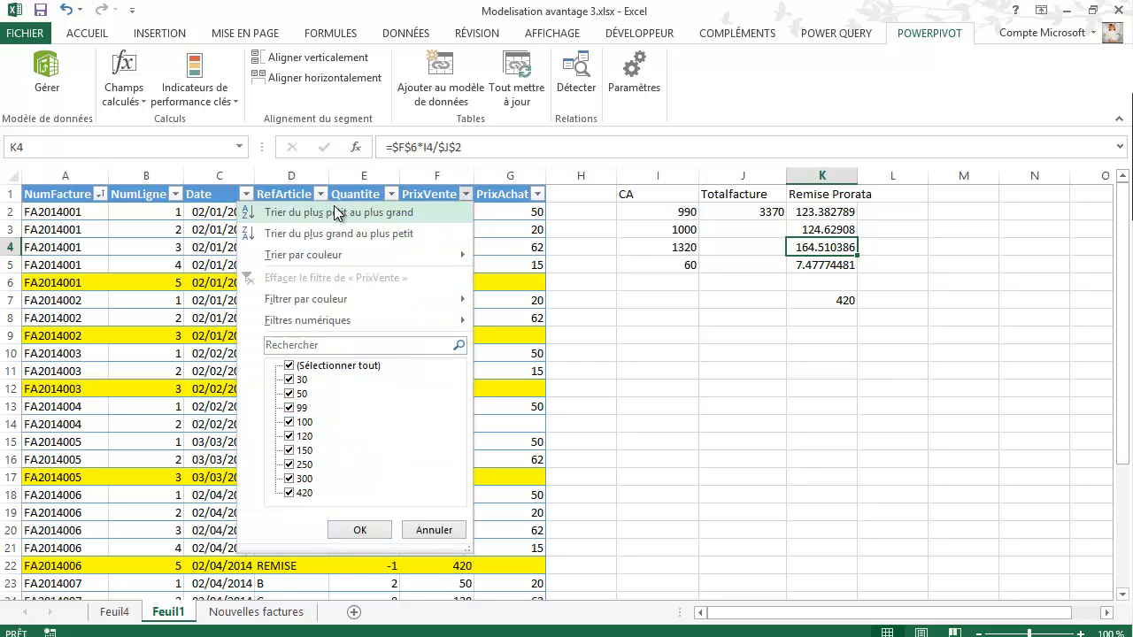
left_click(342, 235)
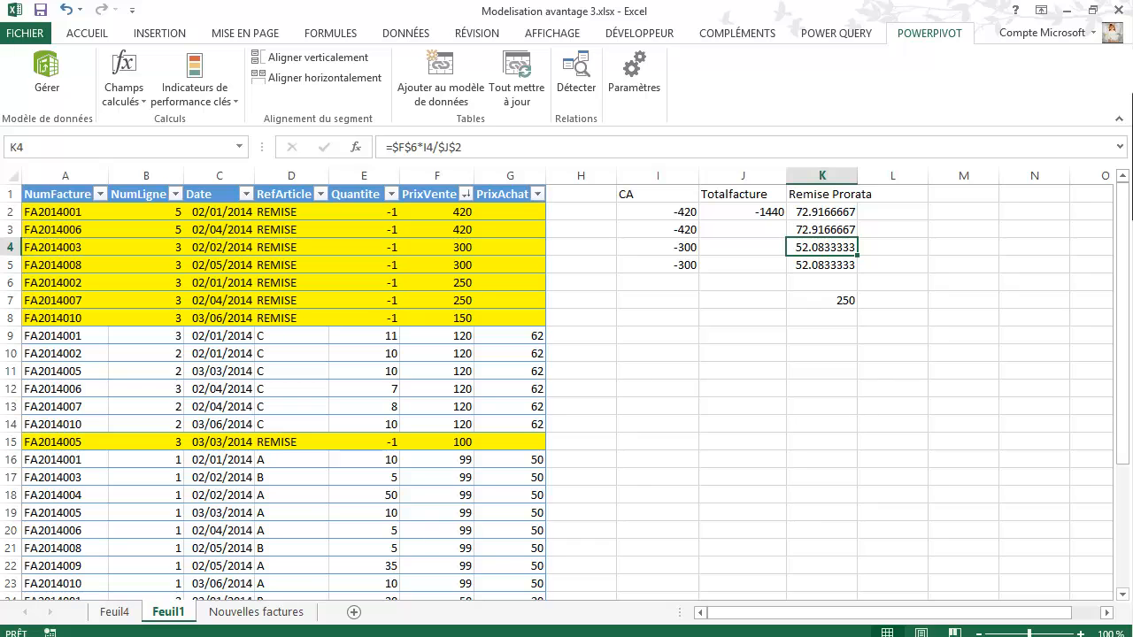
left_click_drag(1124, 282, 1124, 281)
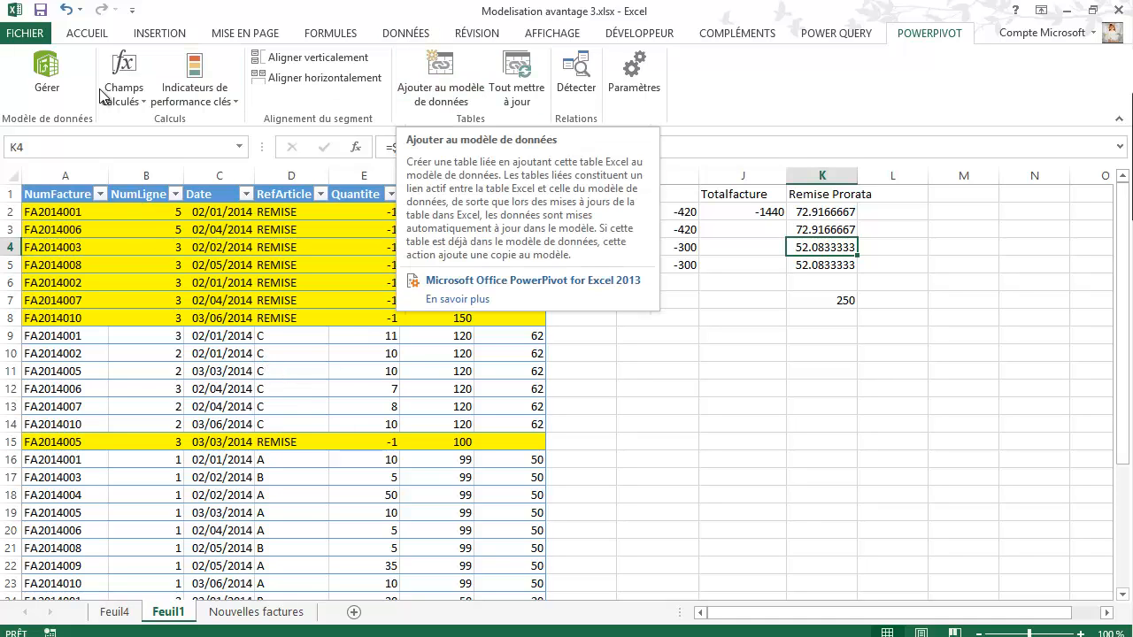
Step: Open the PowerPivot data model and switch from the diagram to the data view to browse Tableau1's calculated columns
left_click(49, 79)
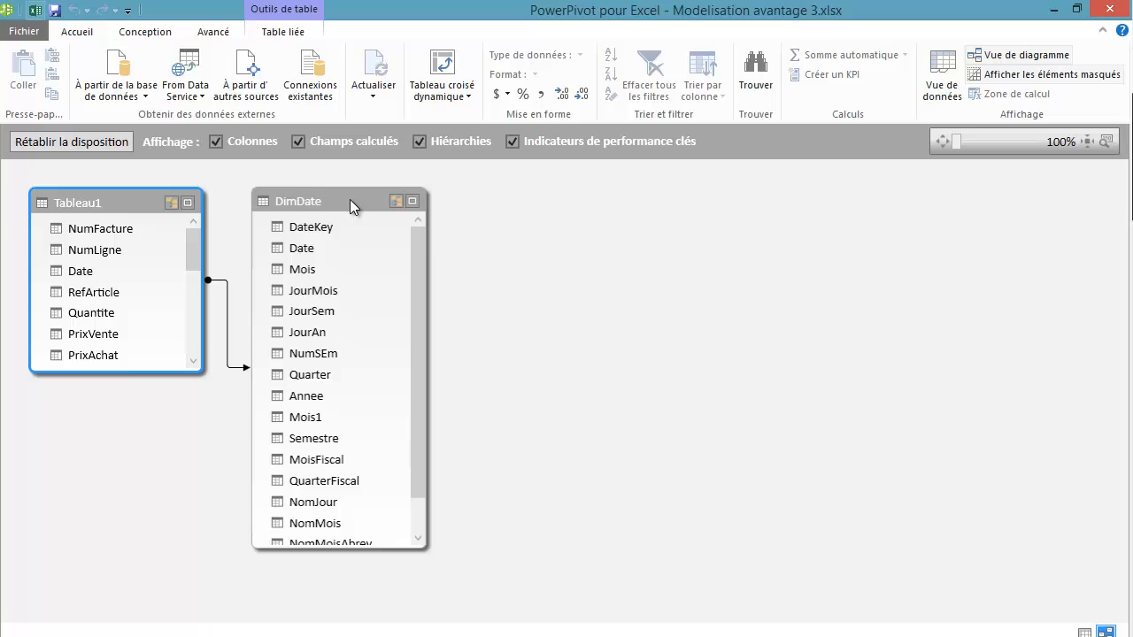
left_click(215, 280)
left_click(945, 76)
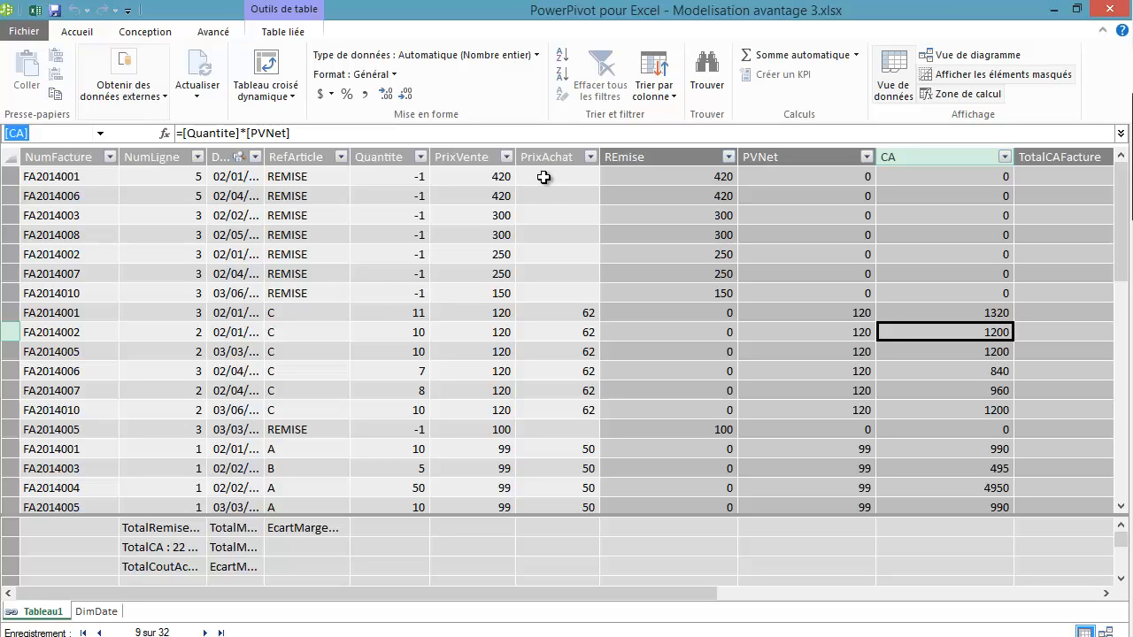
left_click_drag(658, 599, 1012, 578)
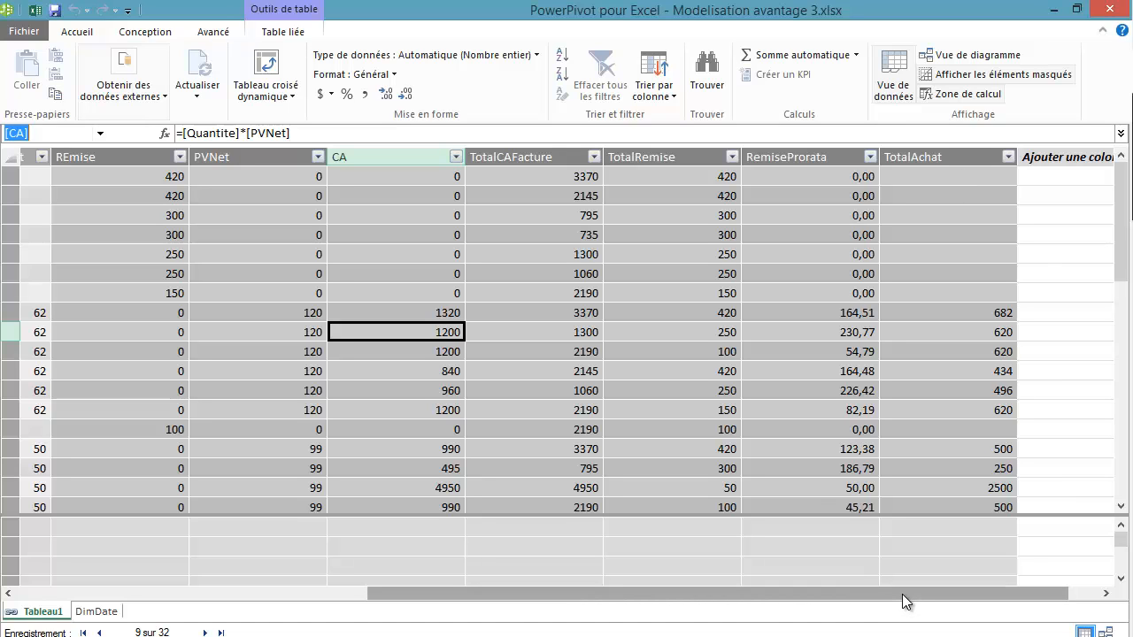
left_click_drag(902, 594, 591, 595)
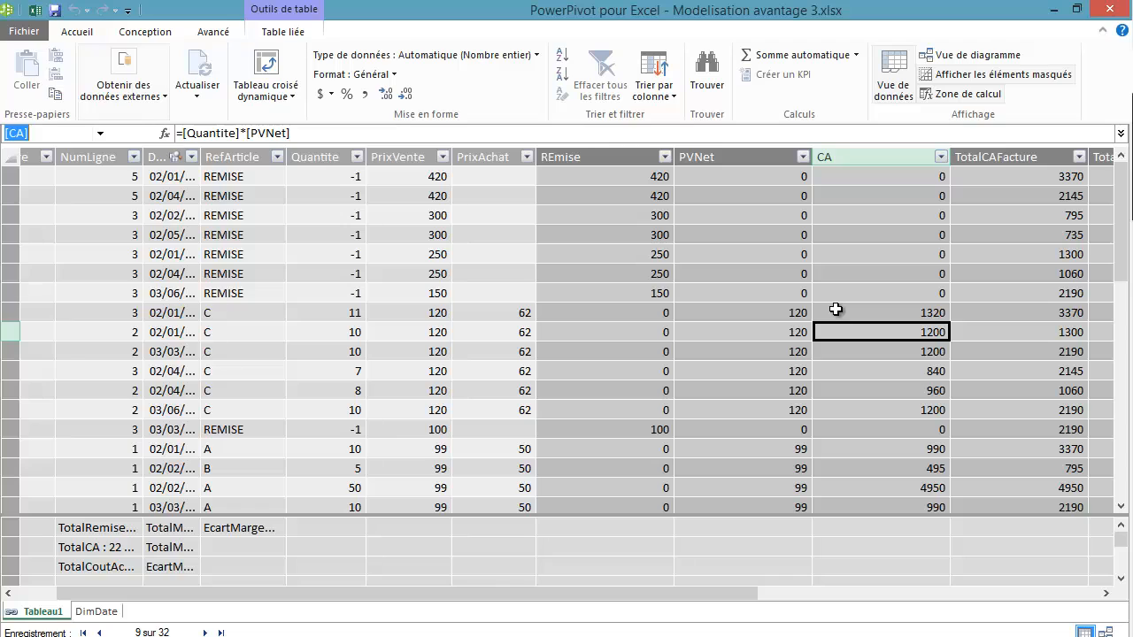
Step: Inspect the formulas of the calculated columns REmise, PVNet, CA and TotalCAFacture in Tableau1
left_click(617, 176)
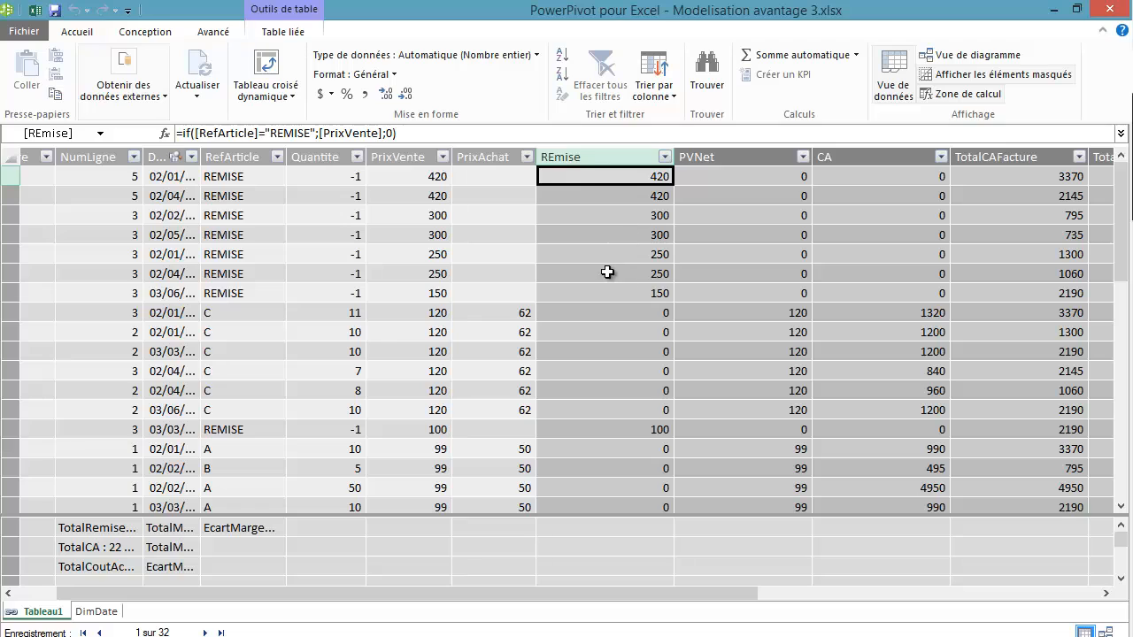
left_click(727, 176)
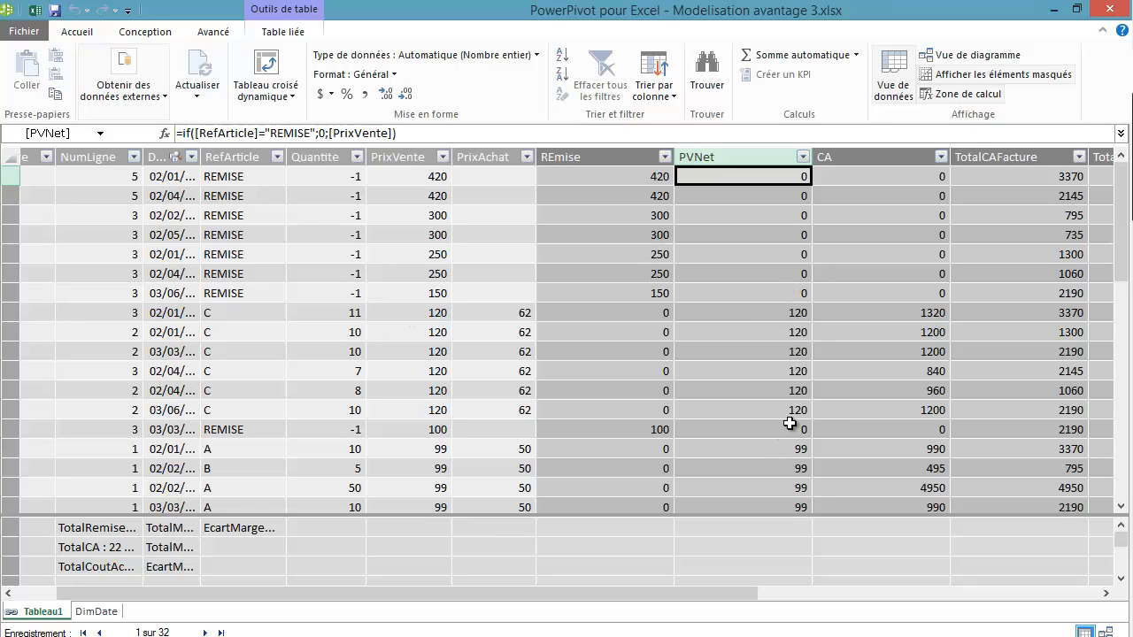
left_click(890, 181)
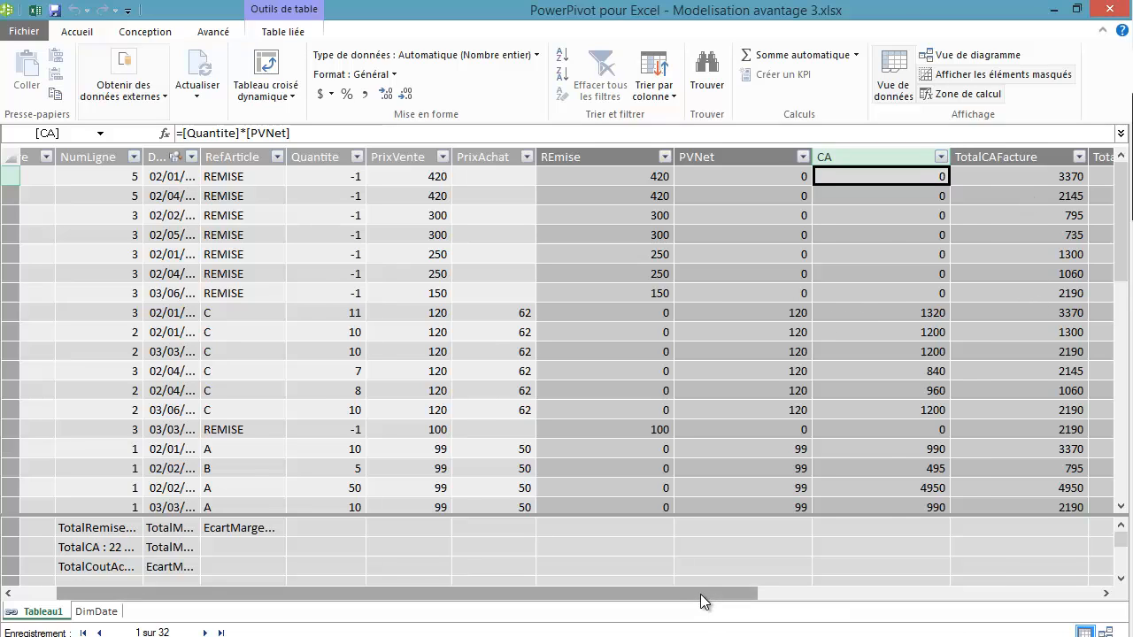
left_click_drag(700, 594, 791, 596)
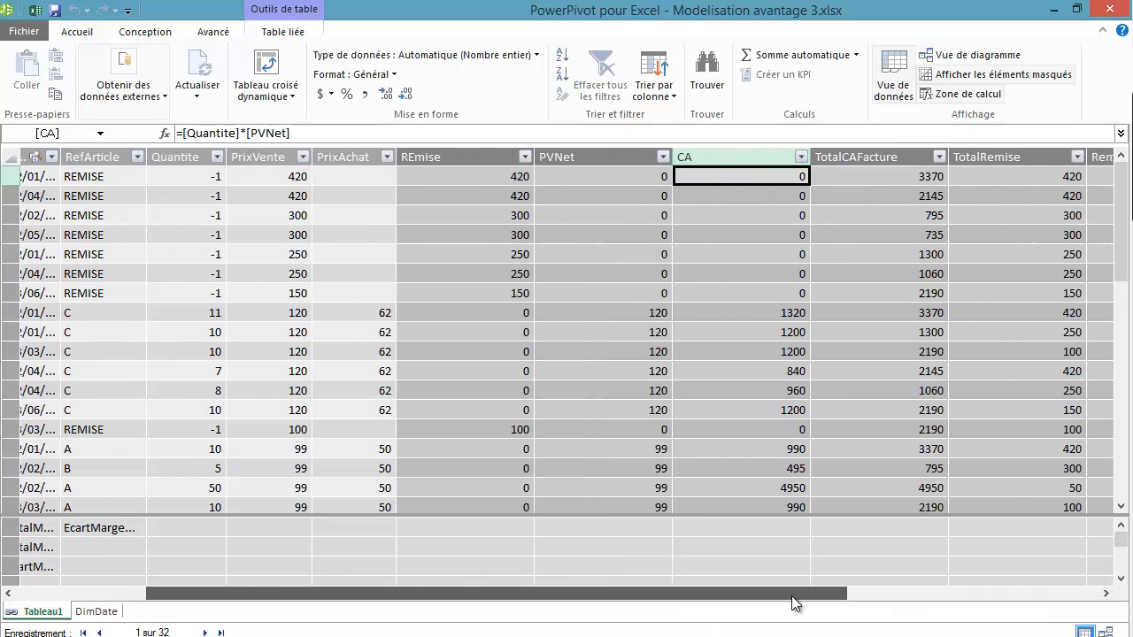
left_click(866, 179)
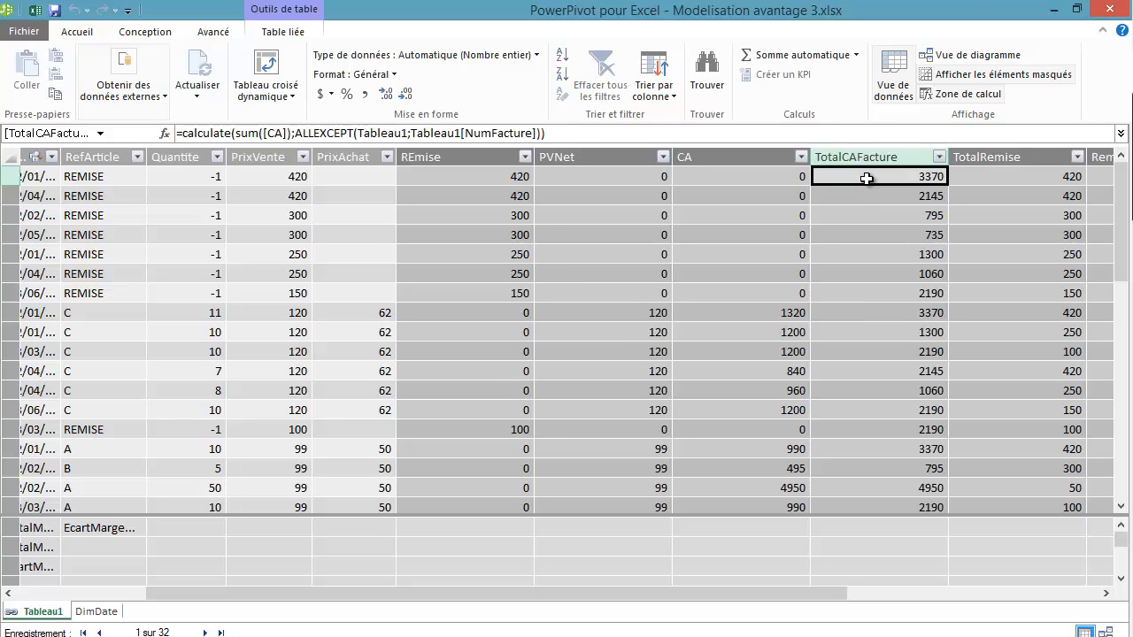
Step: Switch to the Excel workbook to review the Totalfacture formula in J2, and return to the PowerPivot data model
left_click(39, 13)
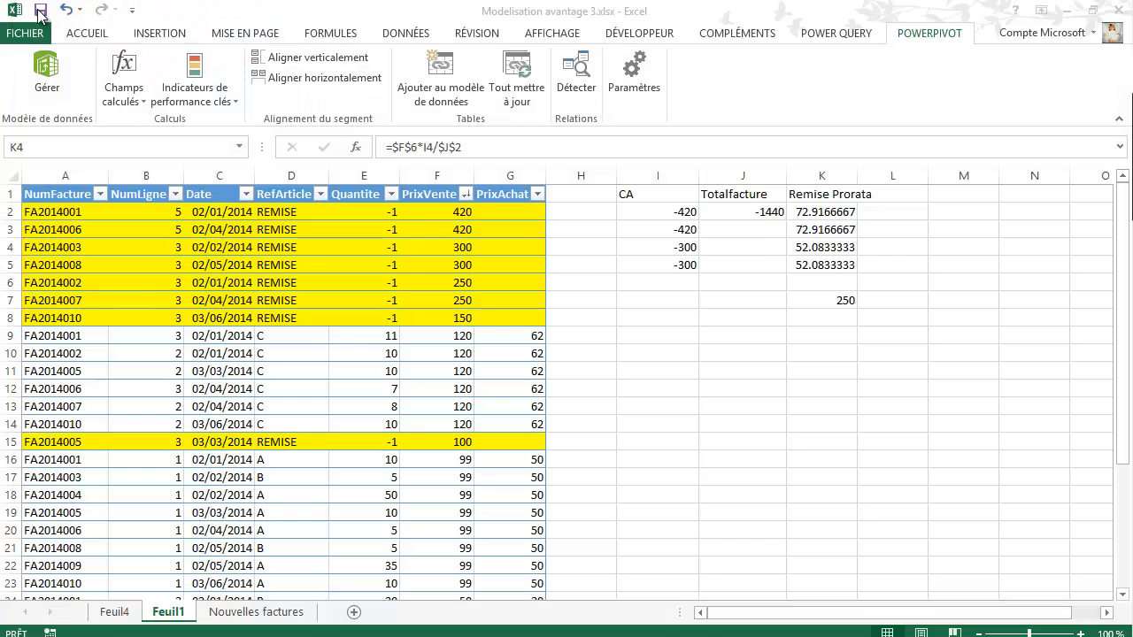
left_click(753, 212)
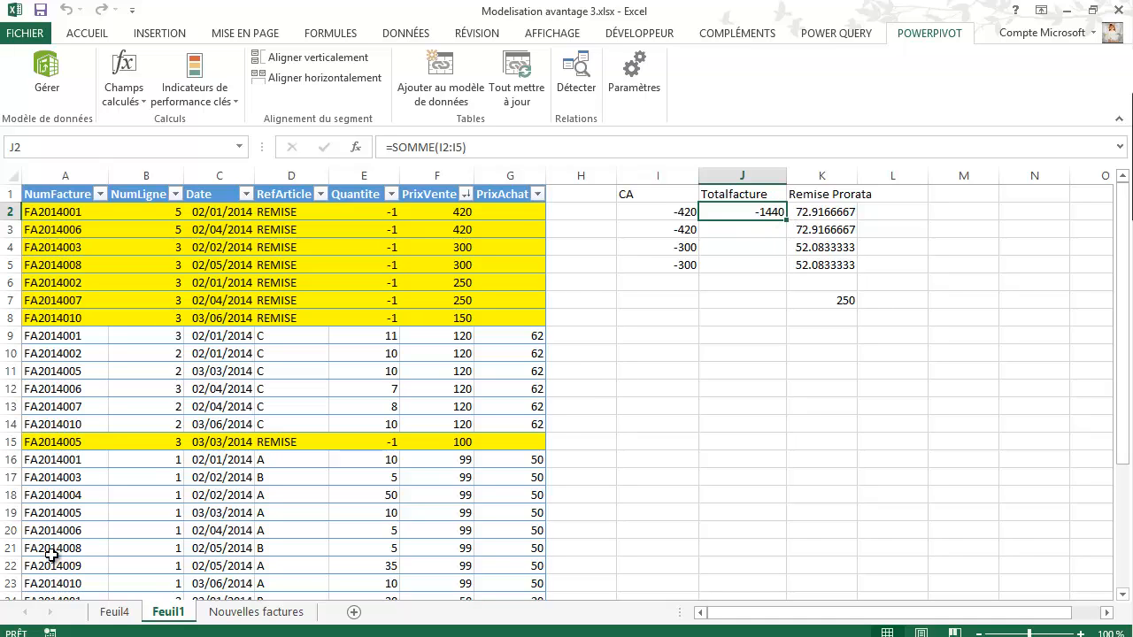
left_click(46, 78)
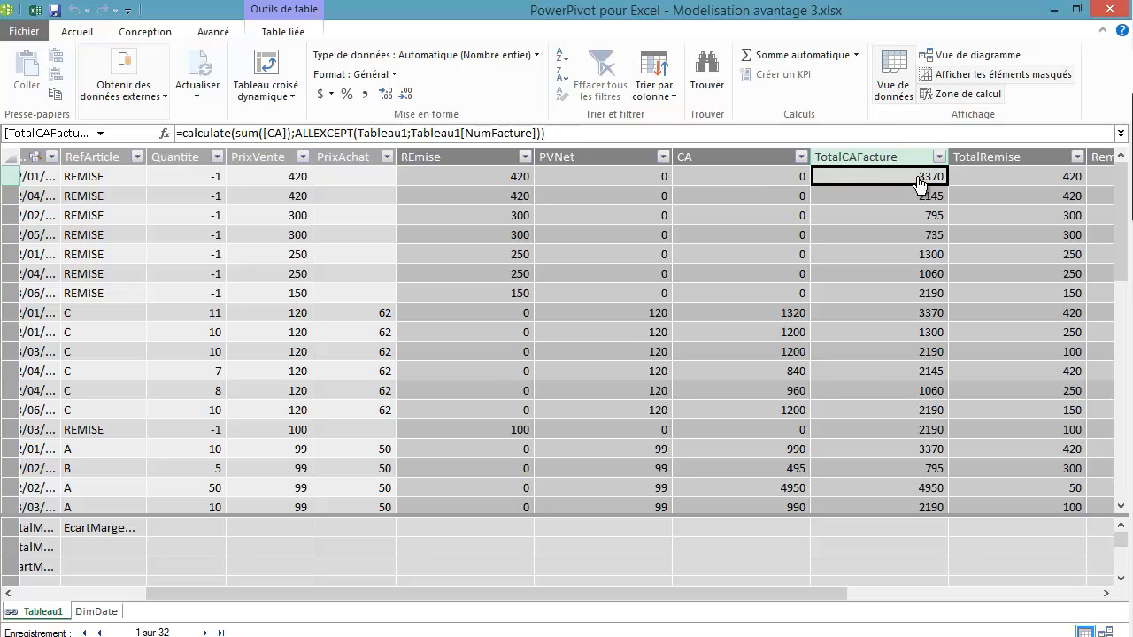
Step: Compare the TotalCAFacture values on the invoice FA2014001 rows for articles C and A
left_click_drag(755, 595, 549, 588)
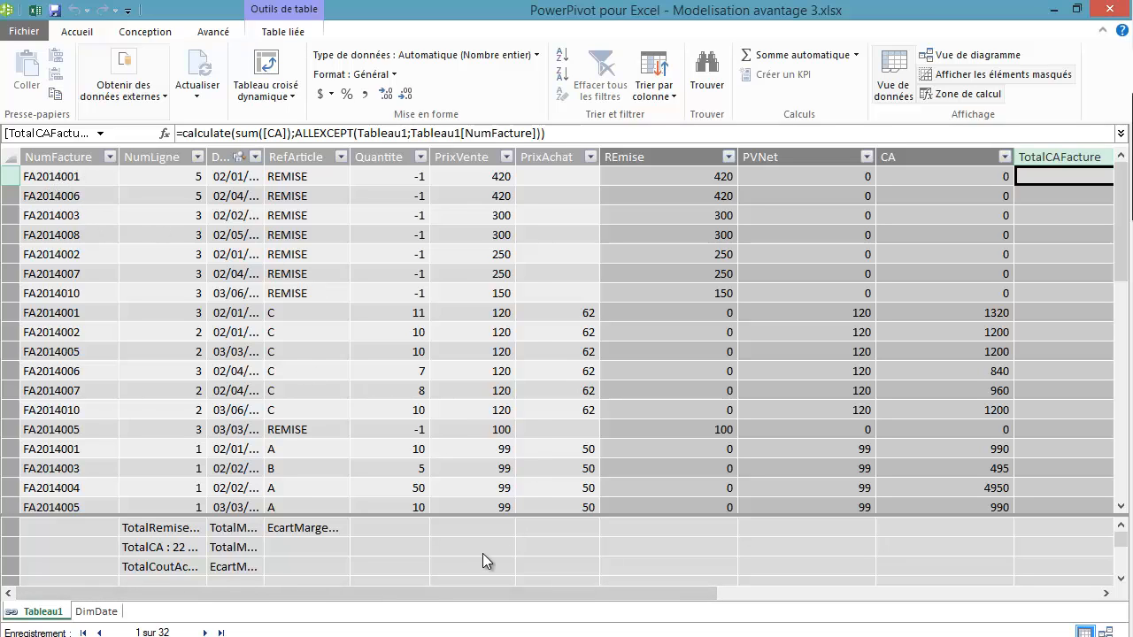
left_click(13, 312)
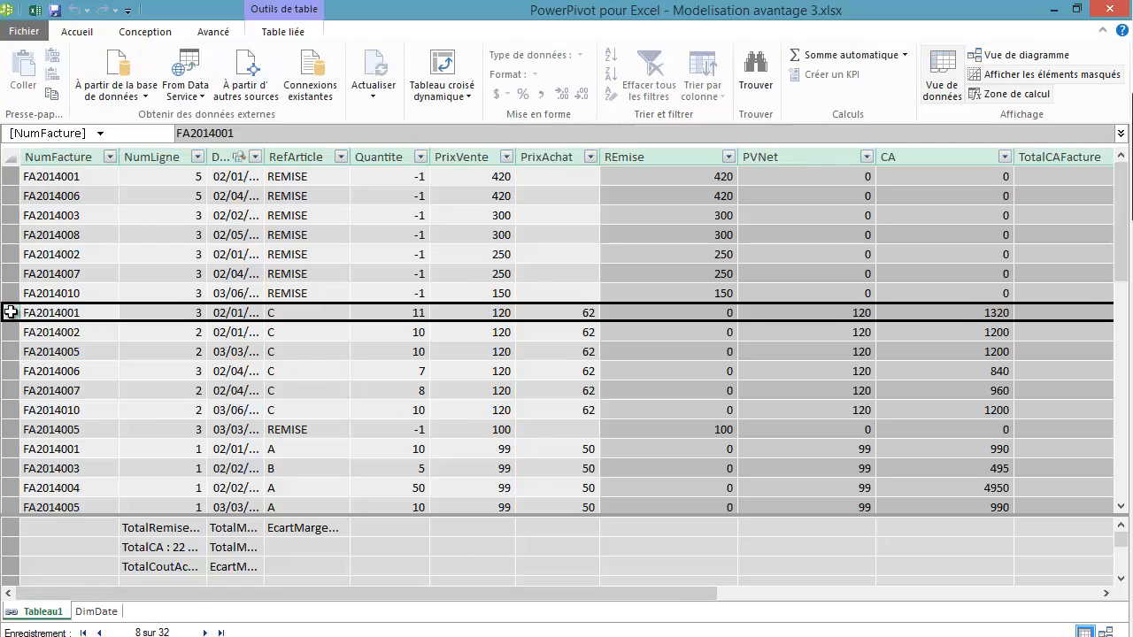
left_click_drag(501, 593, 797, 389)
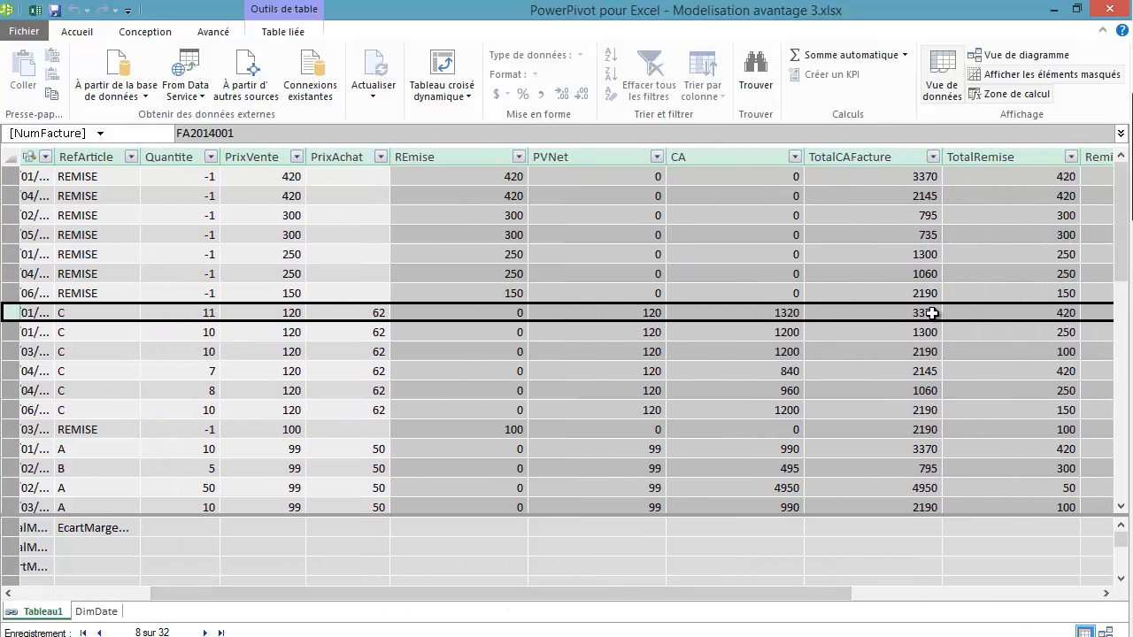
left_click_drag(321, 591, 73, 310)
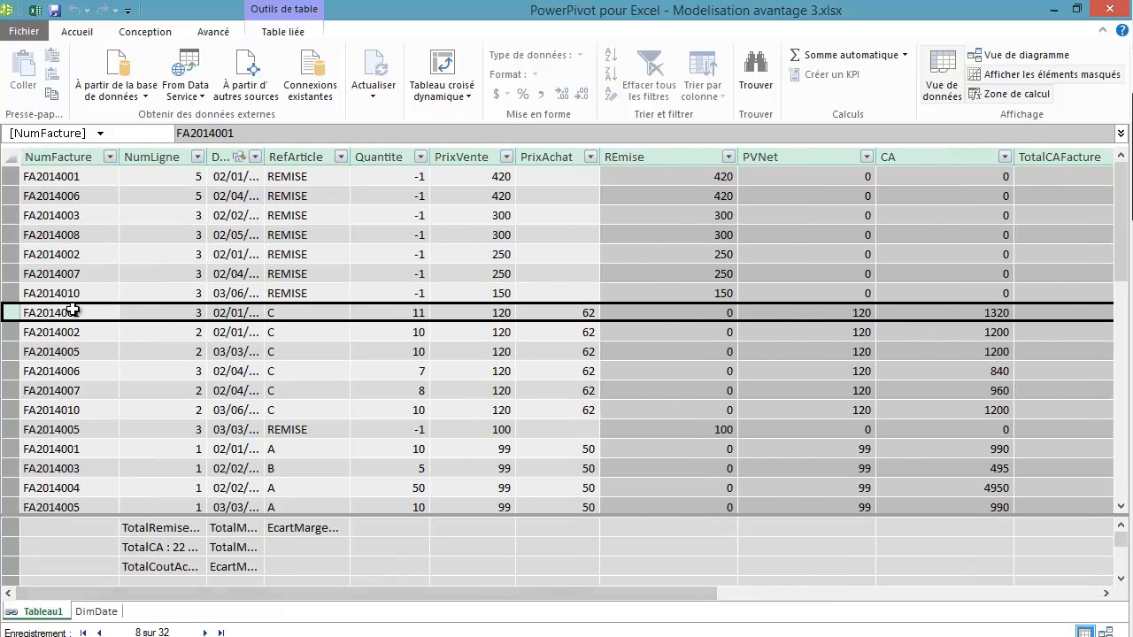
left_click(9, 449)
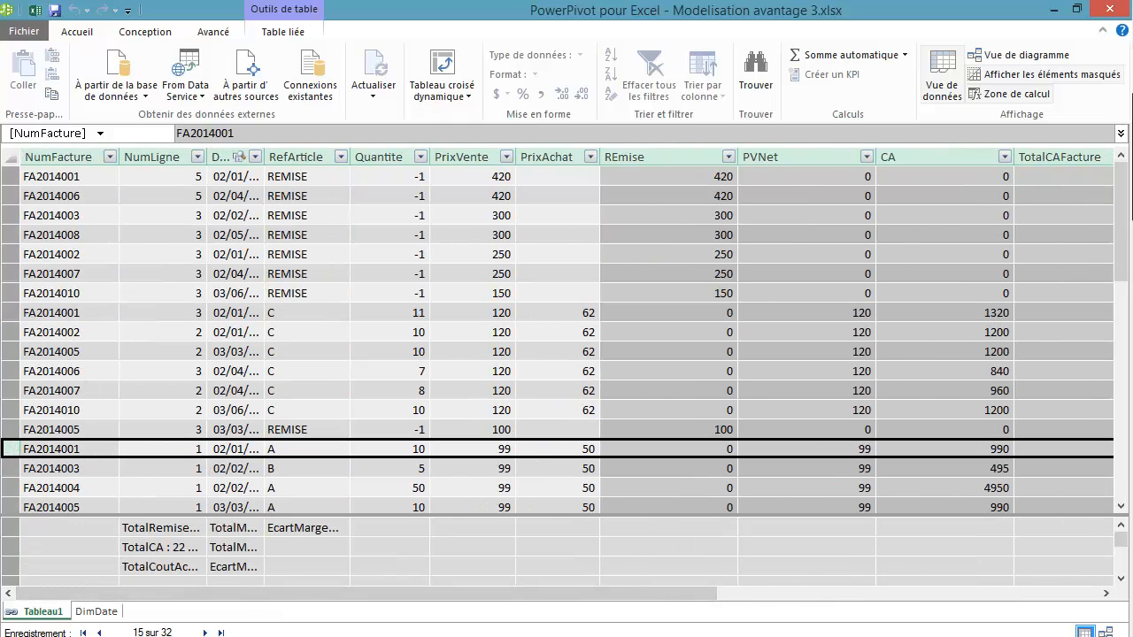
left_click_drag(212, 594, 504, 611)
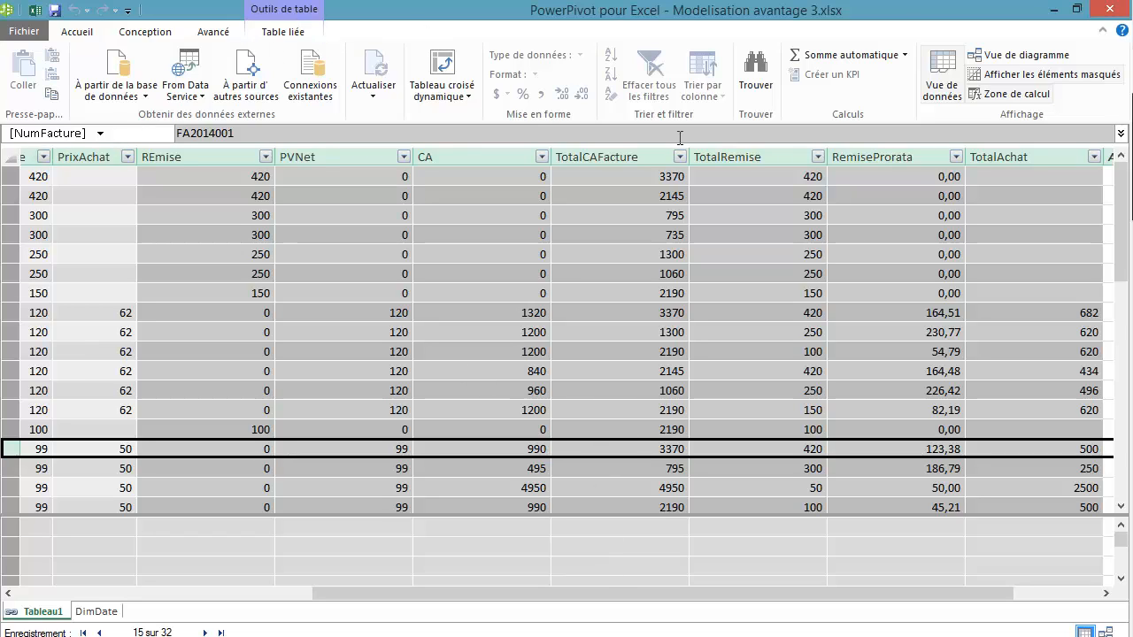
Step: Inspect the TotalRemise column's formula and look back at the REmise column it sums per invoice
left_click(764, 179)
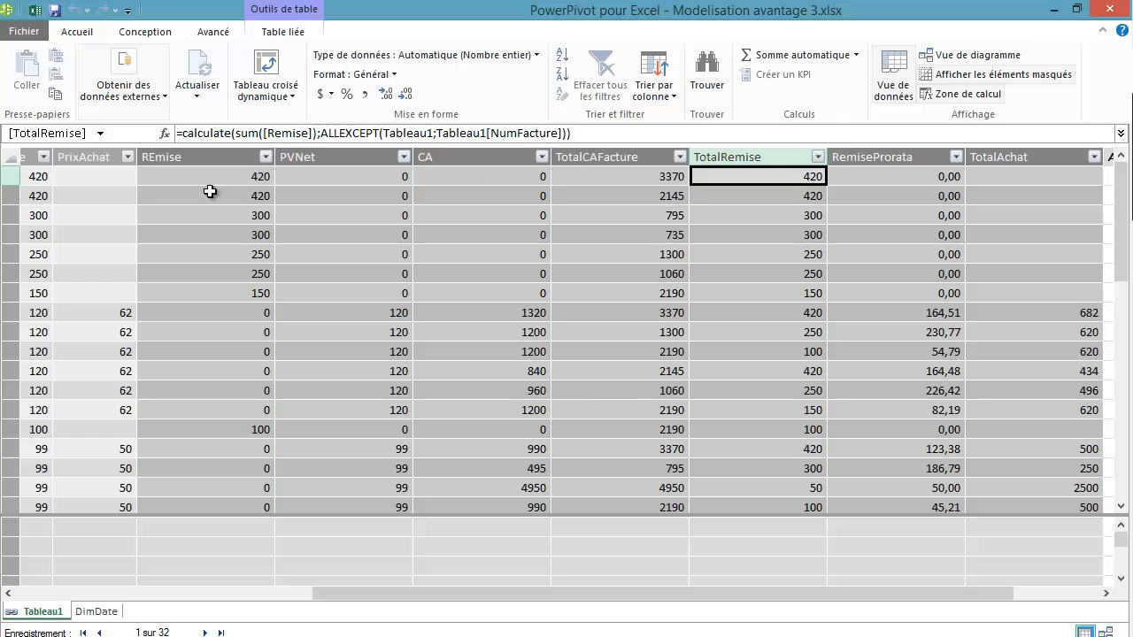
left_click_drag(669, 594, 270, 560)
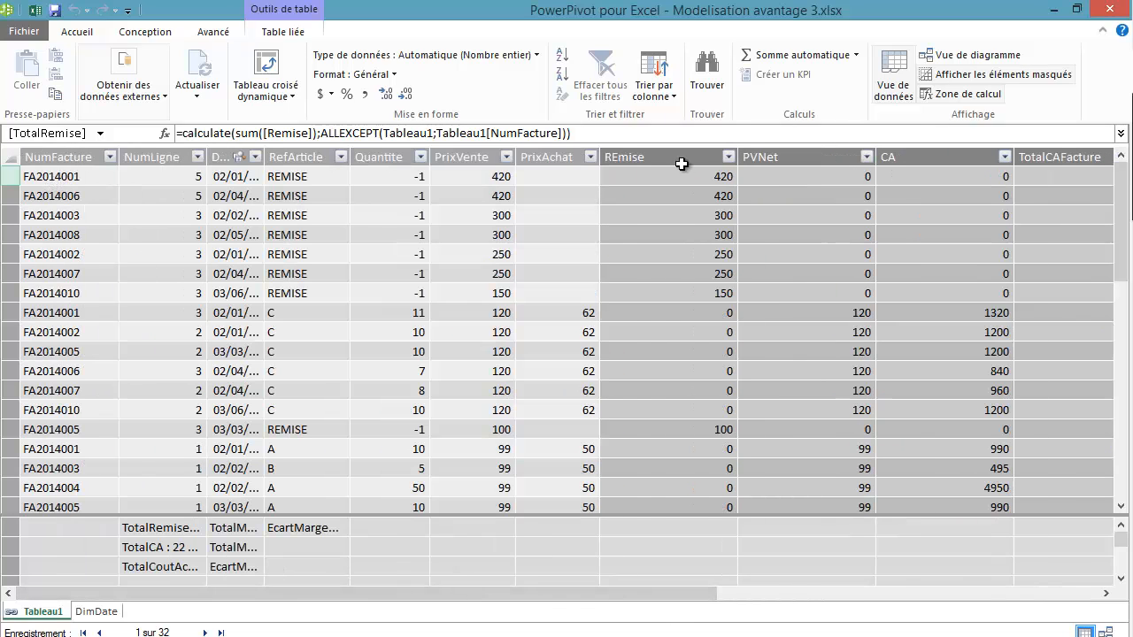
Step: Inspect the formula of the RemiseProrata calculated column in Tableau1
left_click_drag(670, 595, 794, 608)
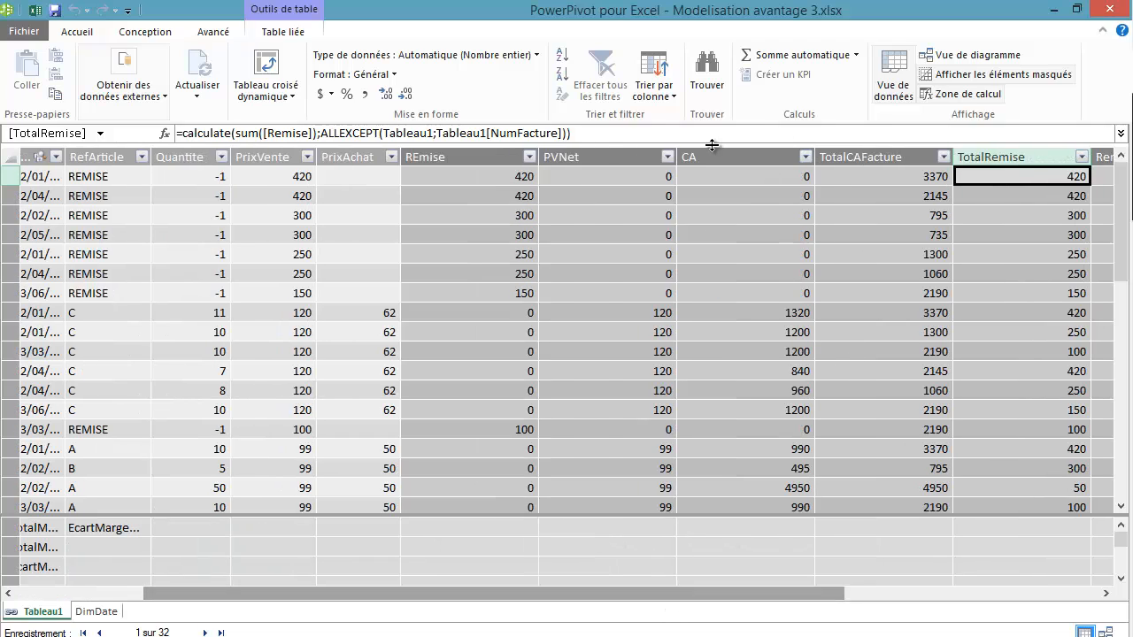
left_click_drag(650, 597, 810, 596)
left_click(961, 177)
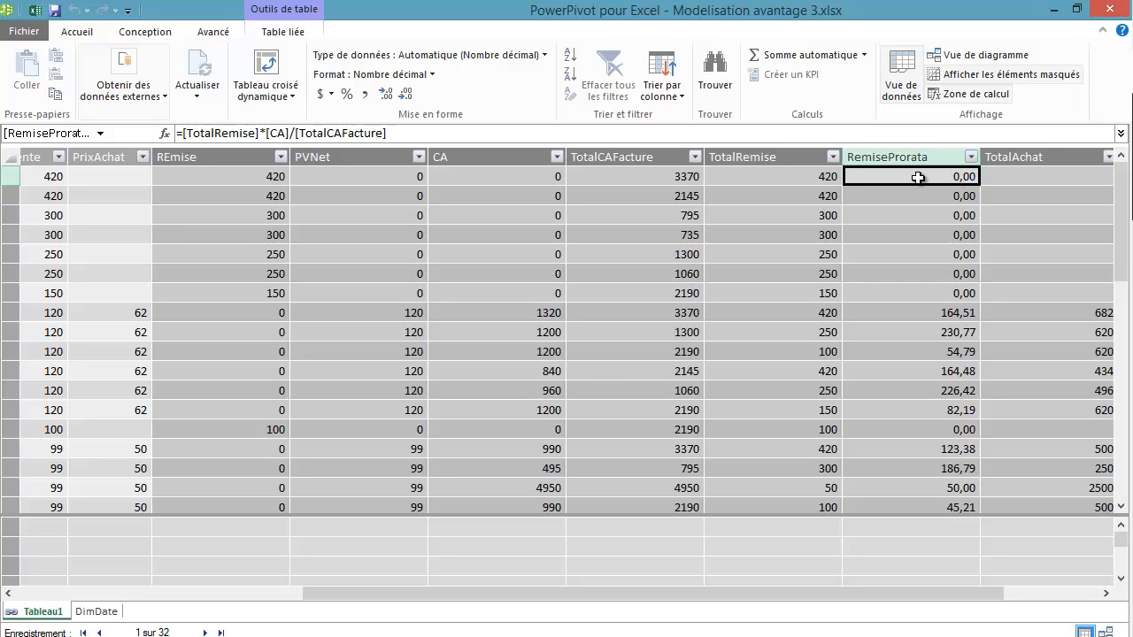
left_click(432, 136)
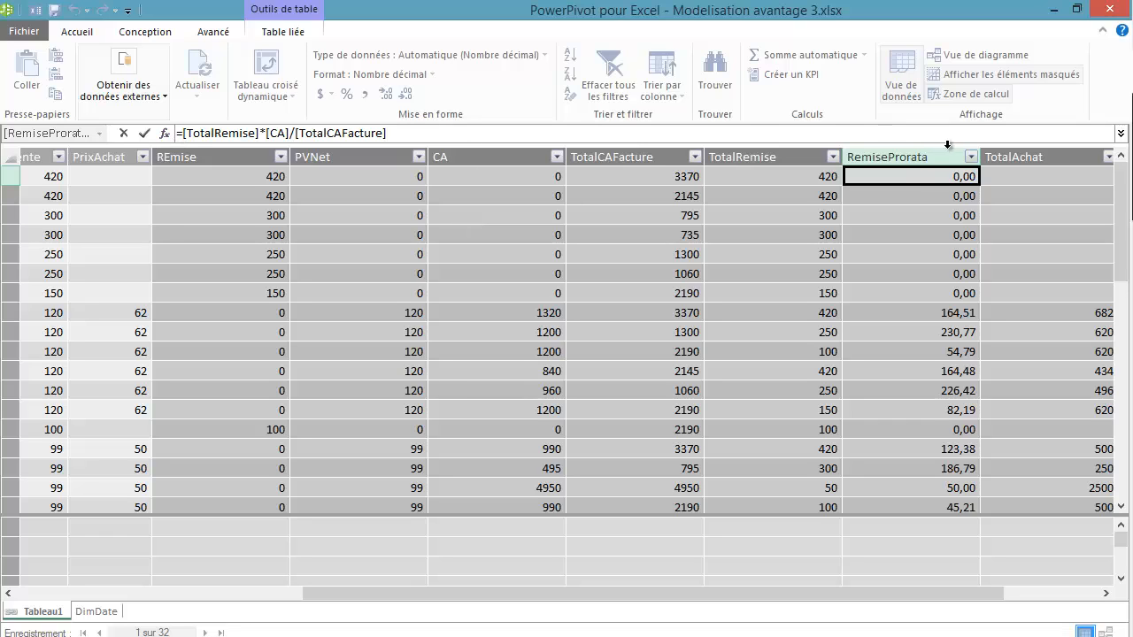
key("Return")
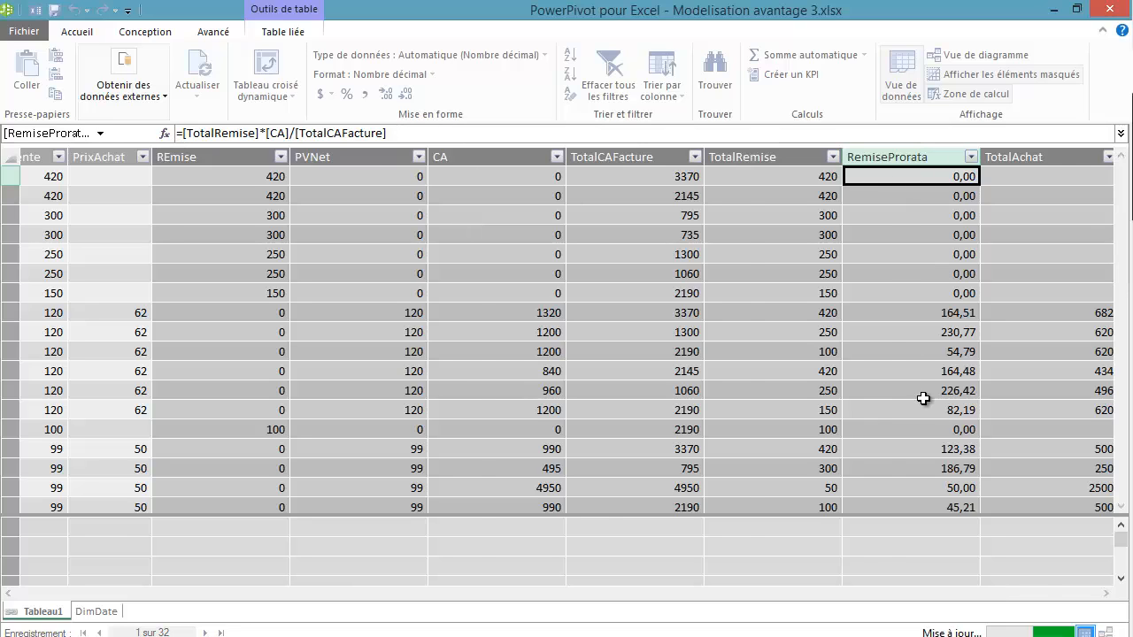
Step: Compare the RemiseProrata values on the REMISE rows and the article rows, and check them against the column's formula
left_click(912, 328)
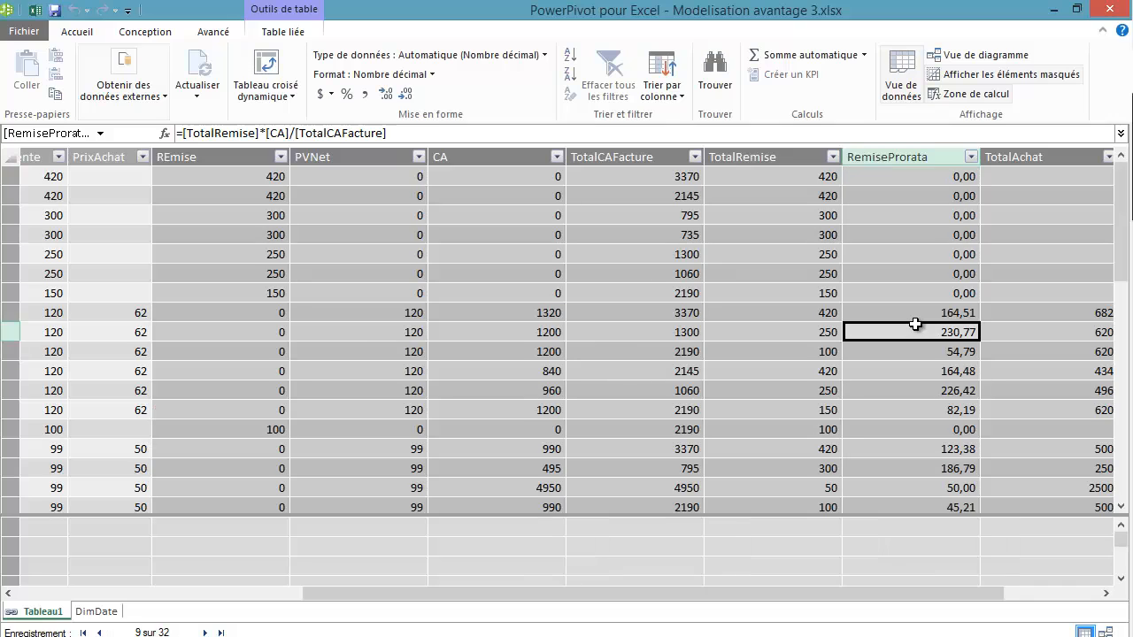
left_click(910, 234)
left_click(910, 204)
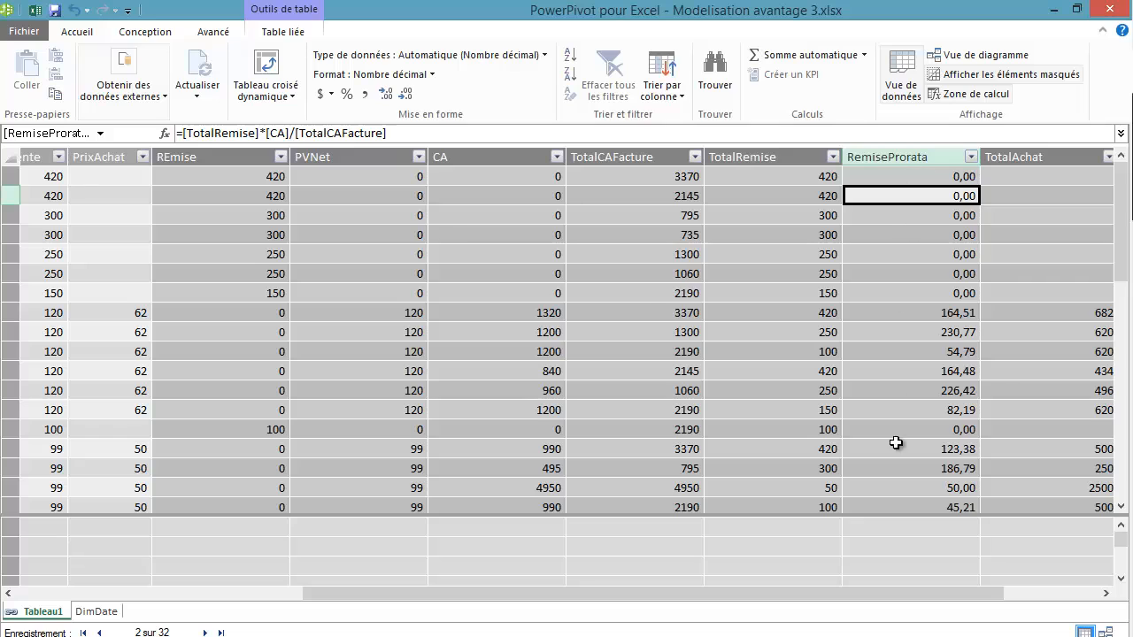
left_click_drag(912, 528, 916, 590)
left_click(912, 193)
left_click(402, 132)
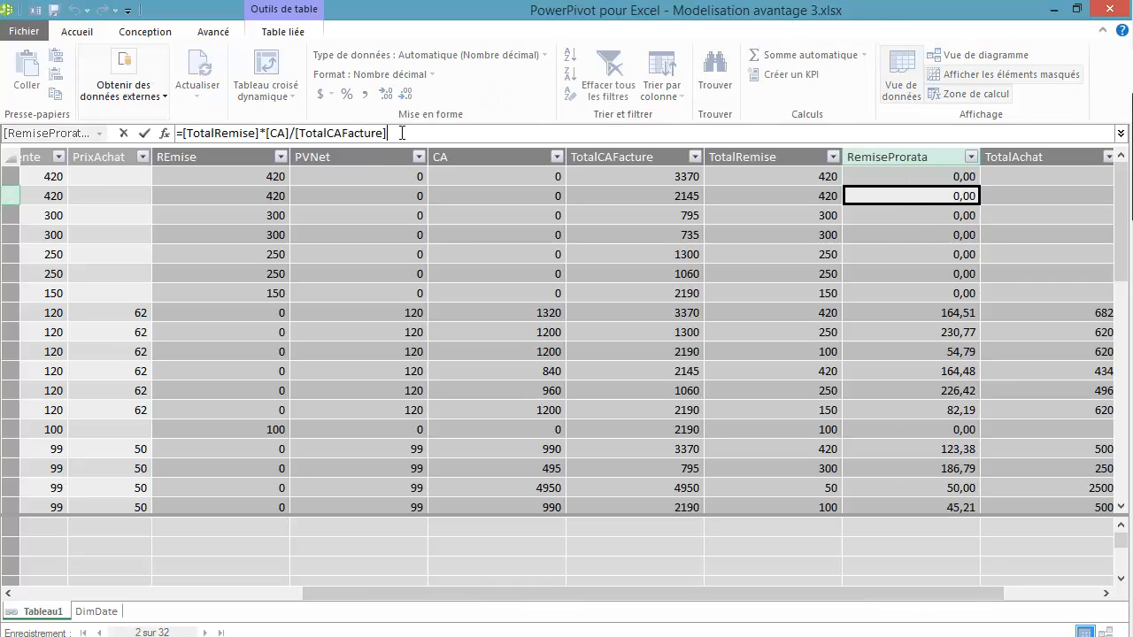
left_click(903, 406)
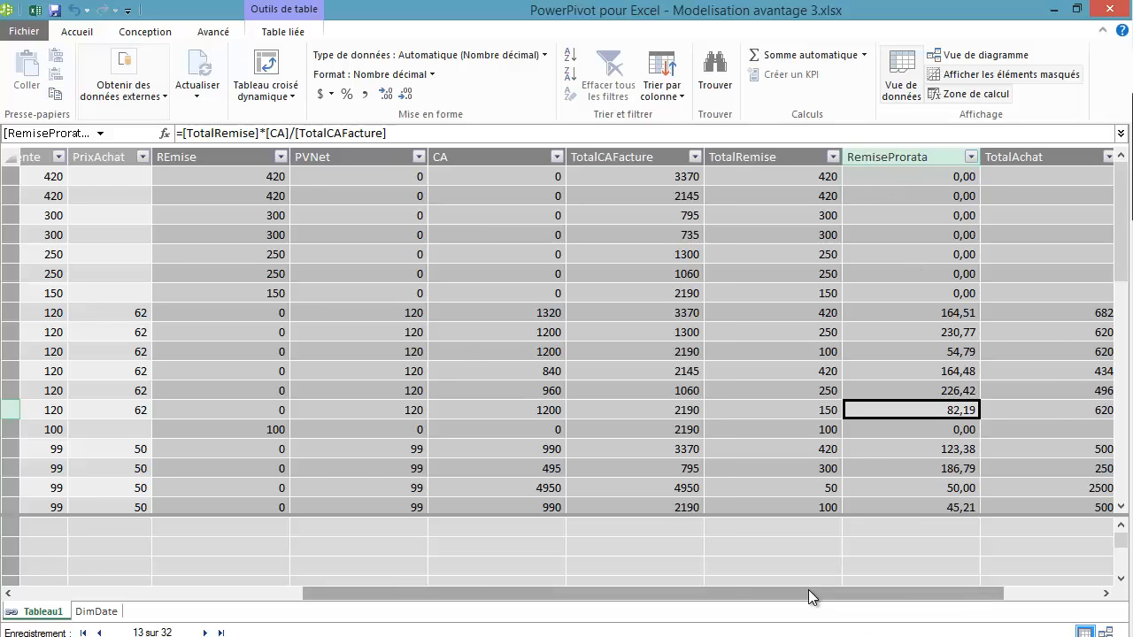
Step: Inspect the TotalAchat column's formula and return to the RemiseProrata column
left_click_drag(809, 597, 895, 597)
left_click(909, 178)
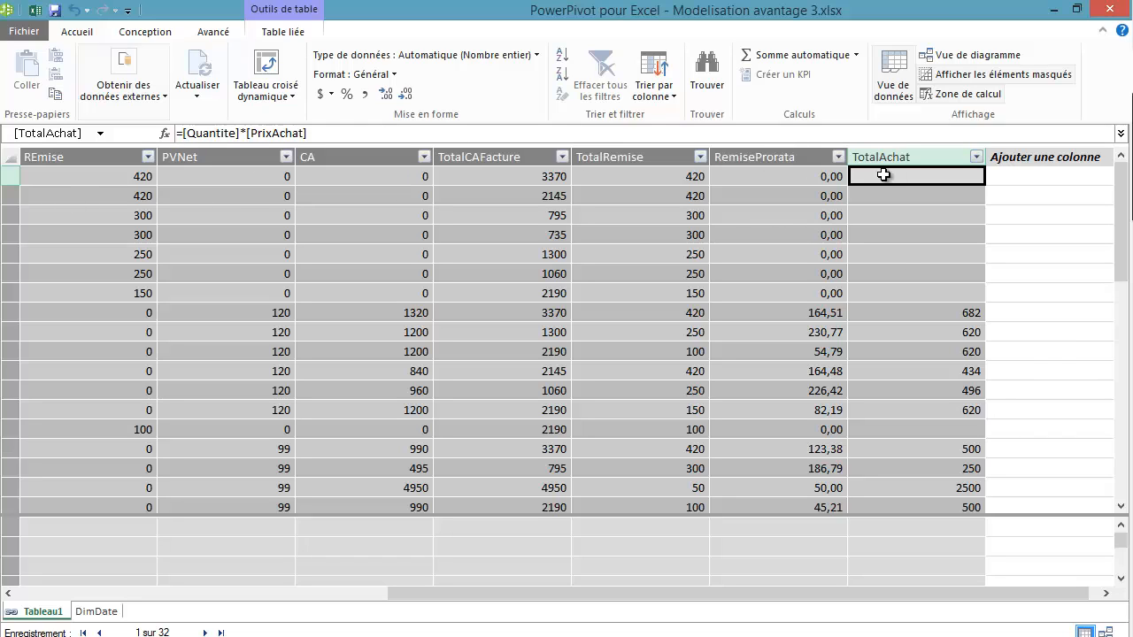
left_click_drag(310, 133, 157, 133)
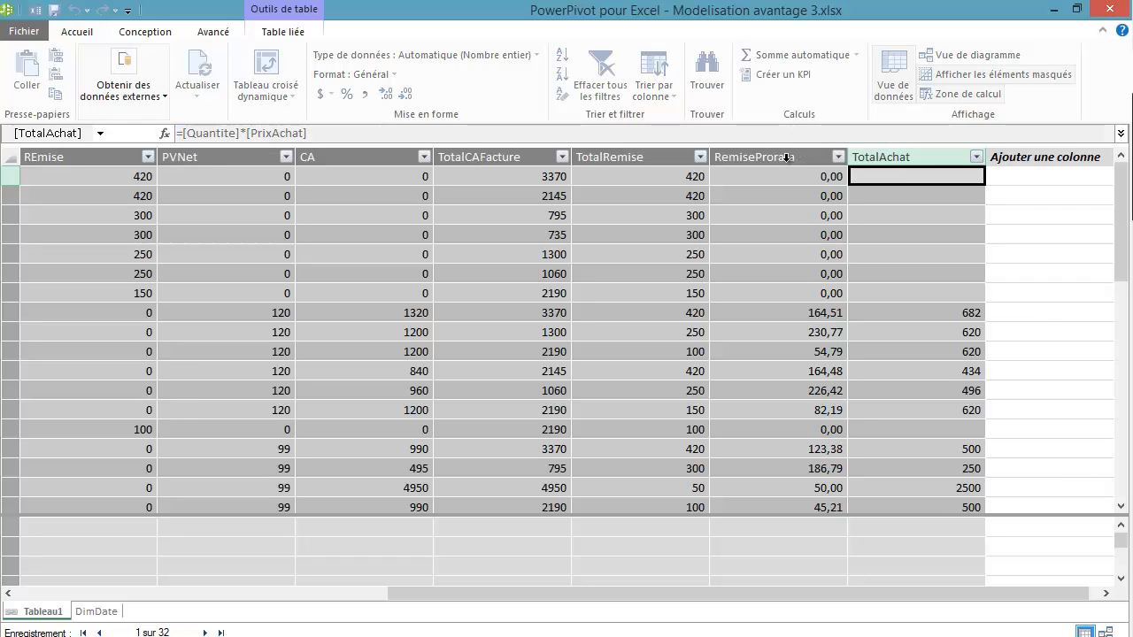
key("Escape")
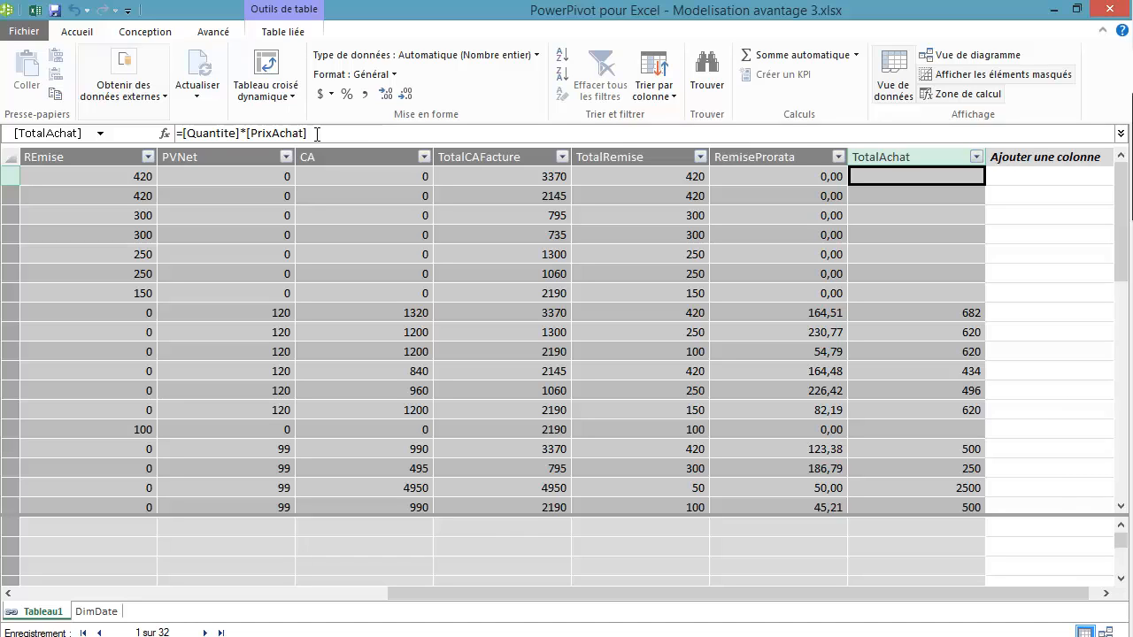
left_click(735, 179)
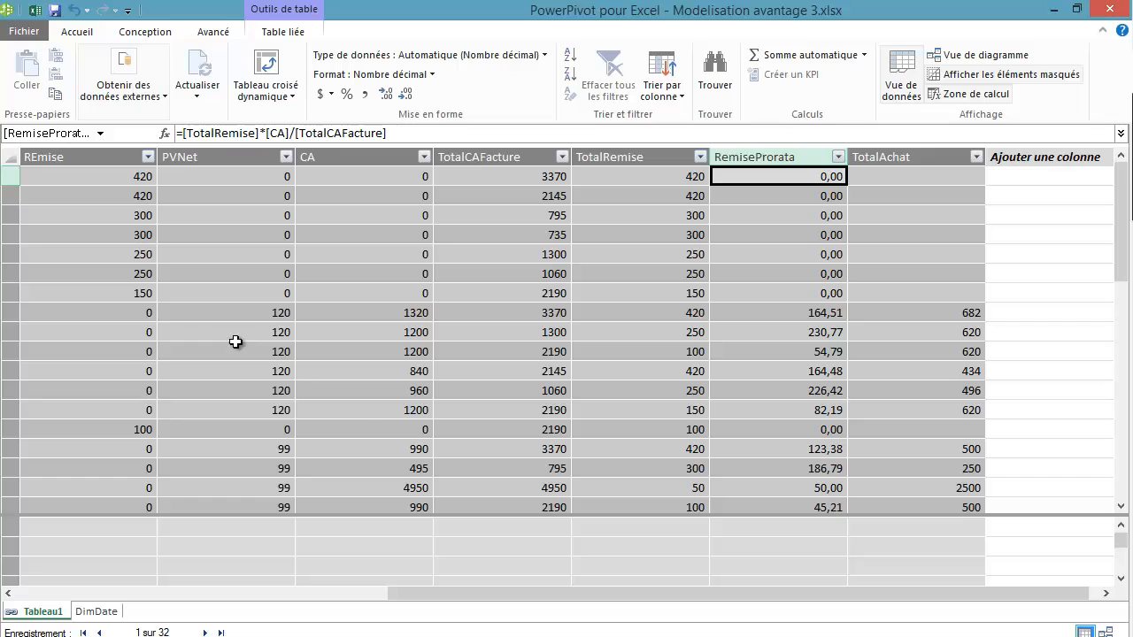
Step: Switch to the Excel workbook and open the list of calculated fields for management
left_click(37, 12)
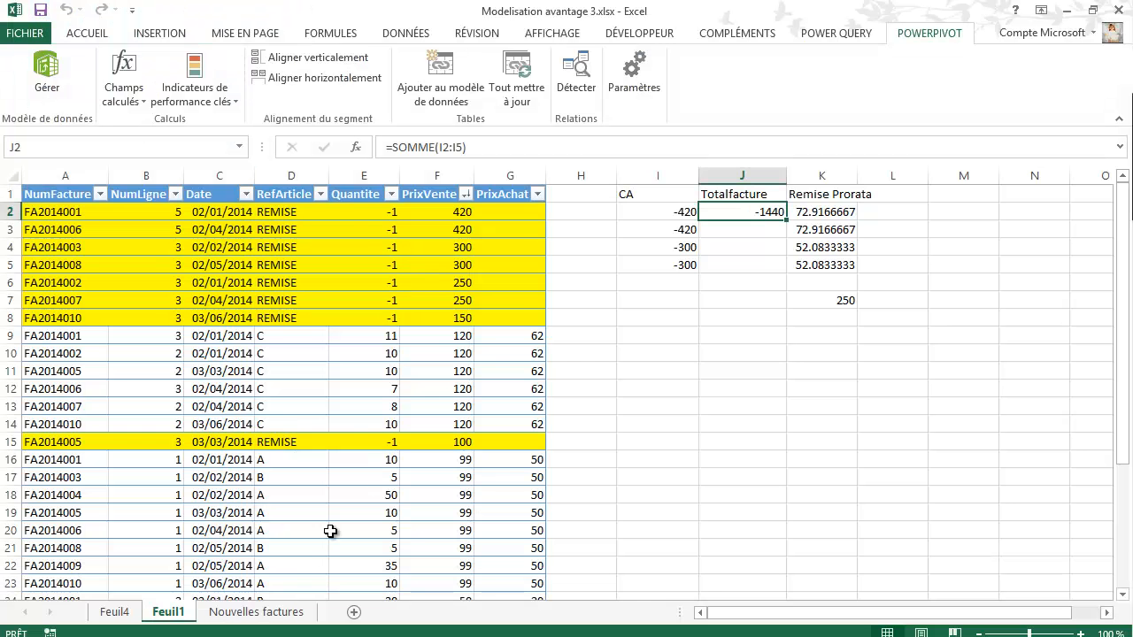
left_click(130, 100)
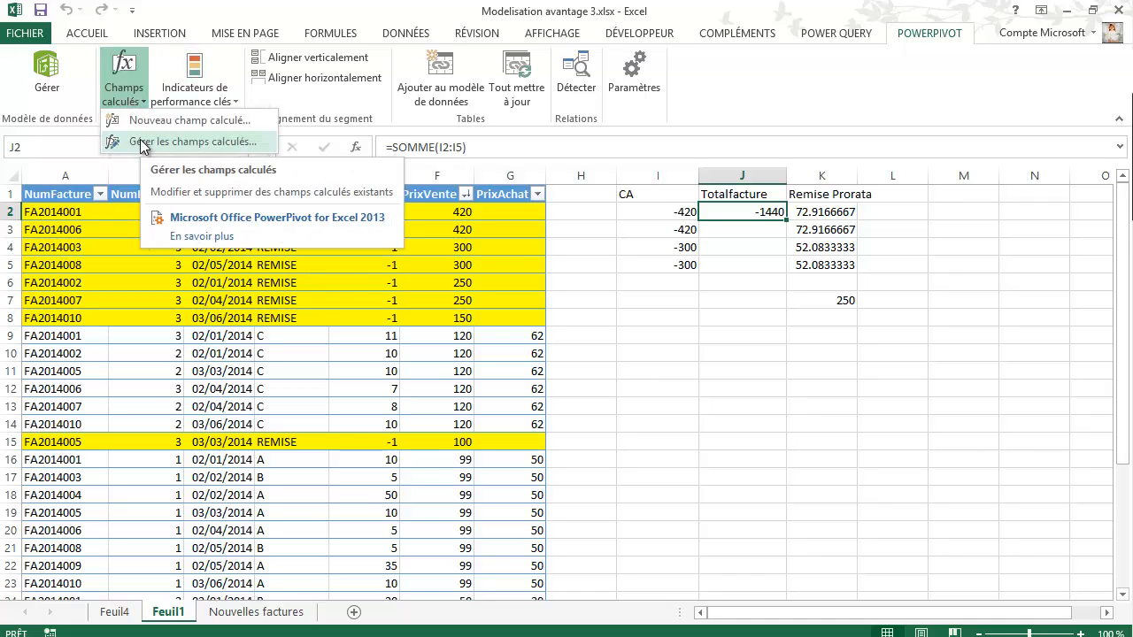
left_click(142, 143)
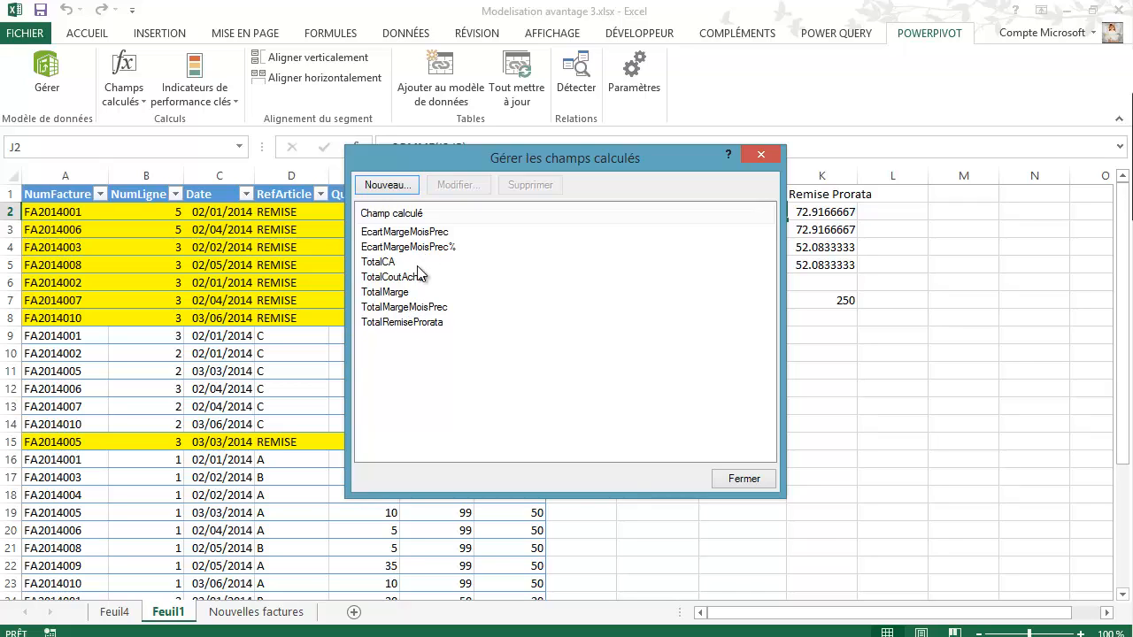
Step: Review the definition of the TotalCA calculated field and leave it without changes
left_click(385, 264)
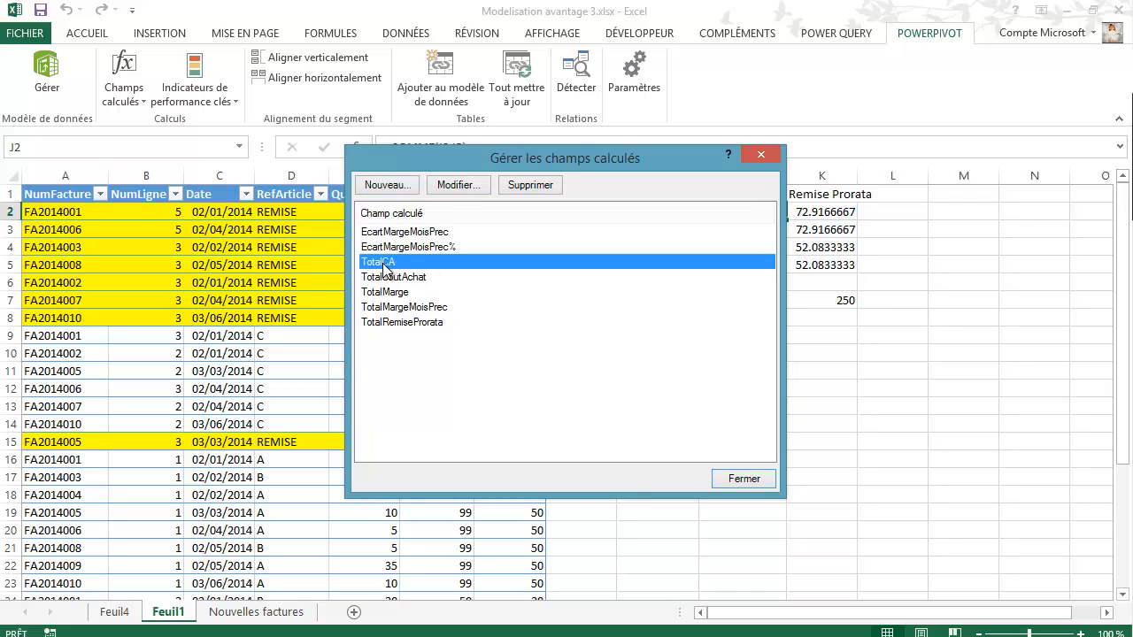
left_click(458, 186)
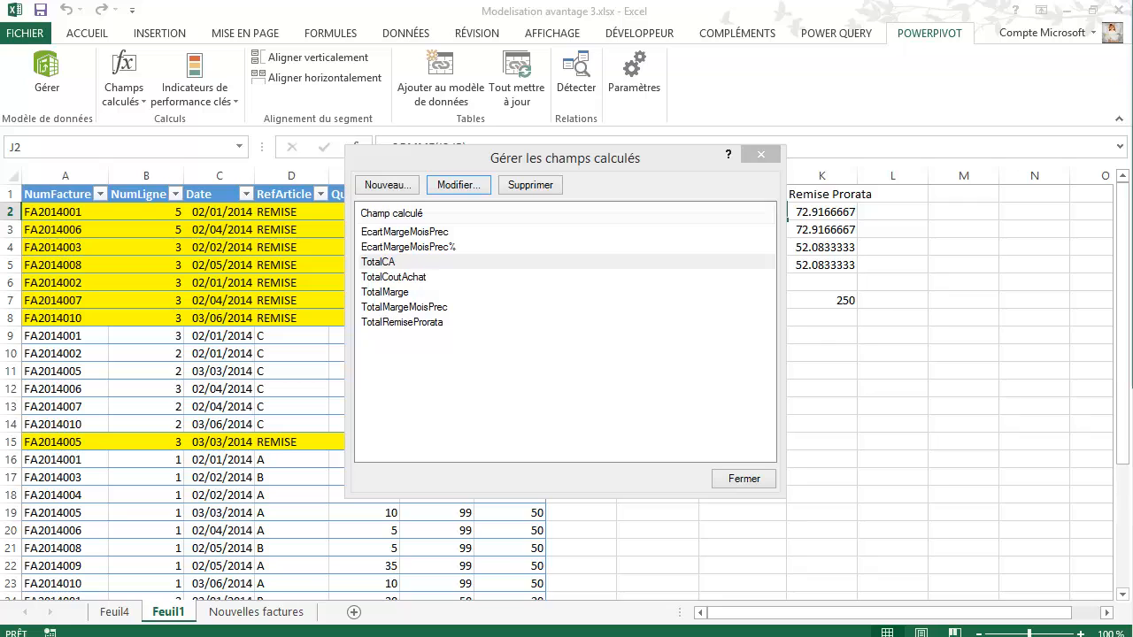
left_click_drag(1132, 18, 765, 78)
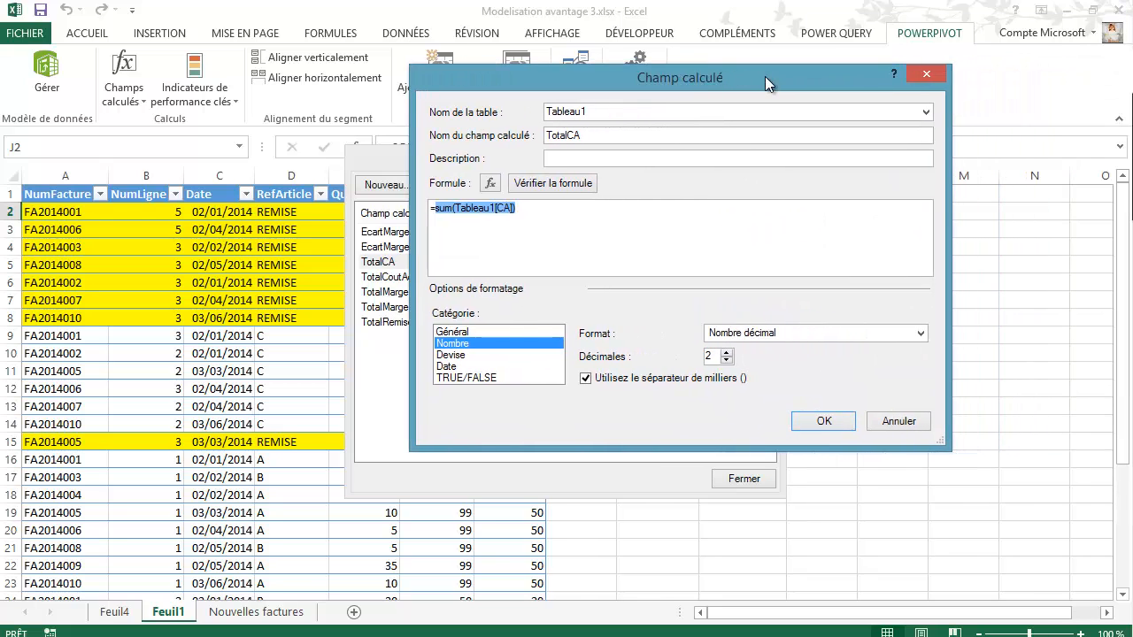
left_click(550, 244)
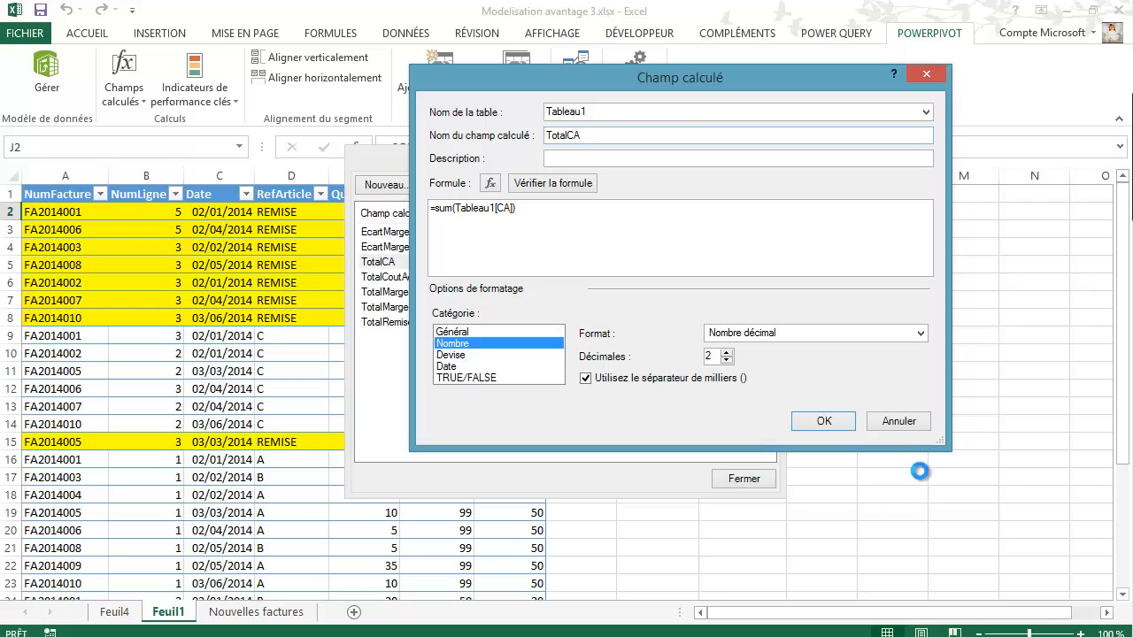
left_click(898, 421)
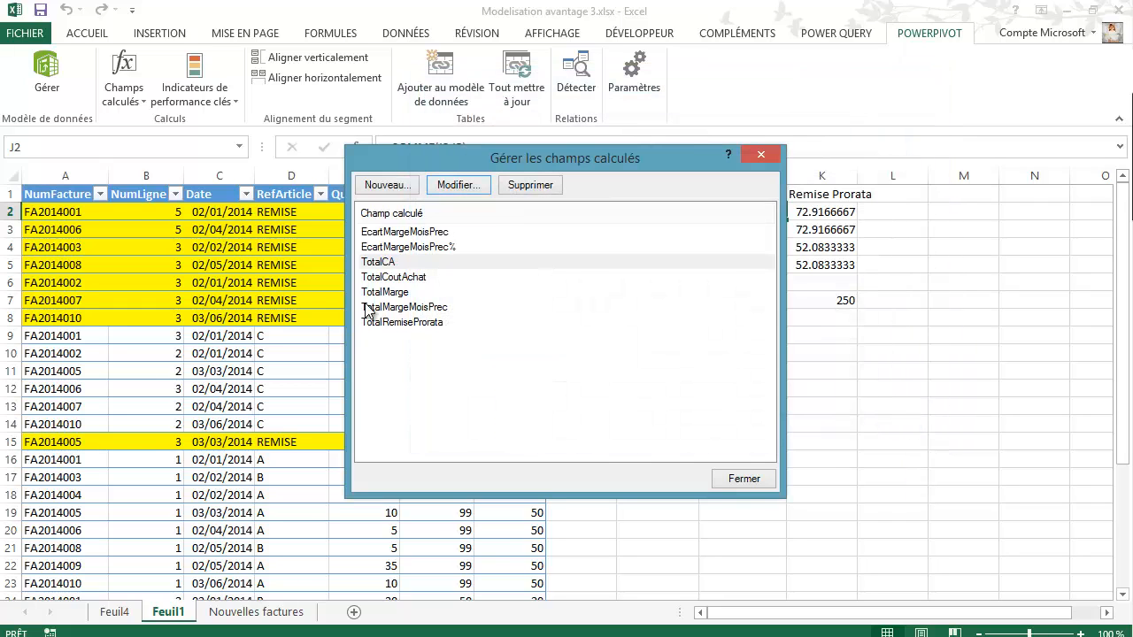
Step: Review the formula of the TotalMarge calculated field and leave it without changes
left_click(390, 292)
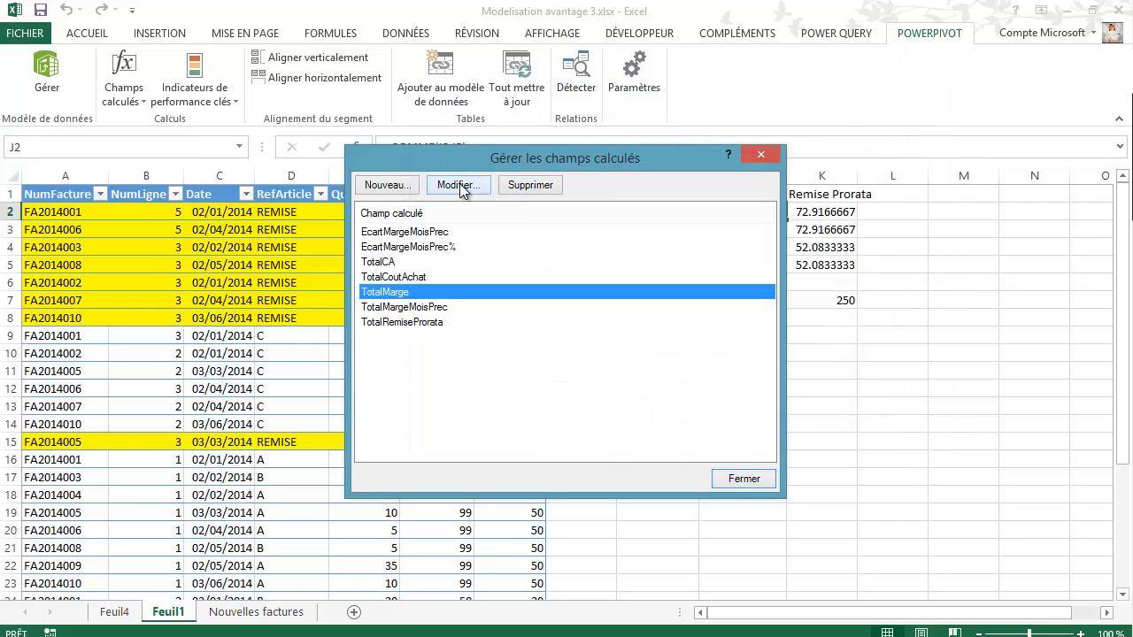
left_click(458, 185)
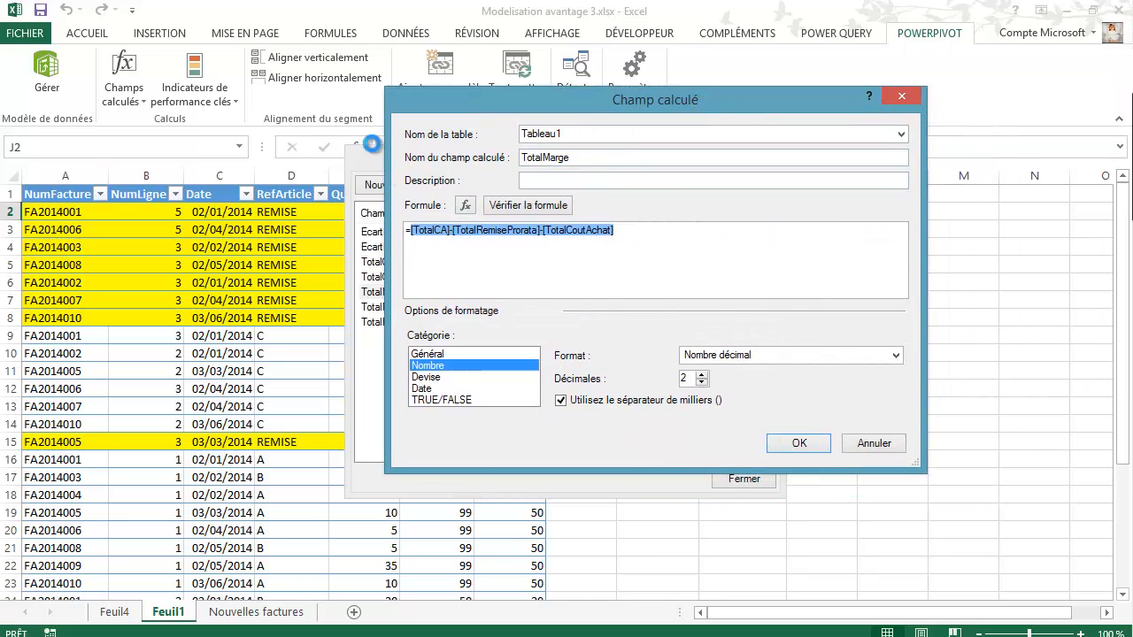
left_click(561, 263)
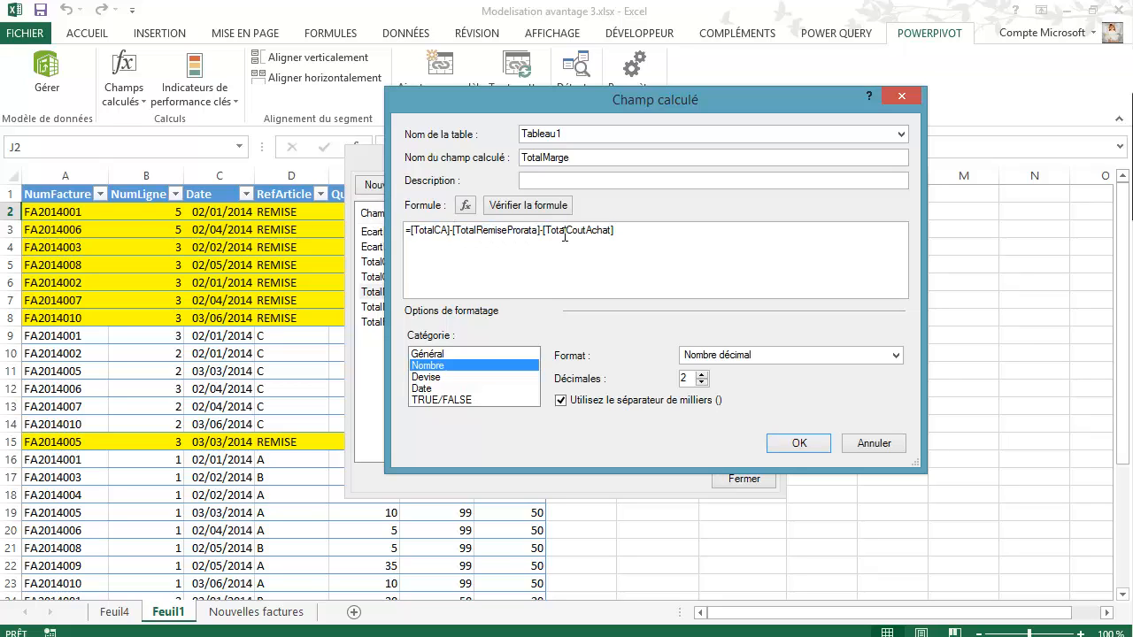
left_click(873, 444)
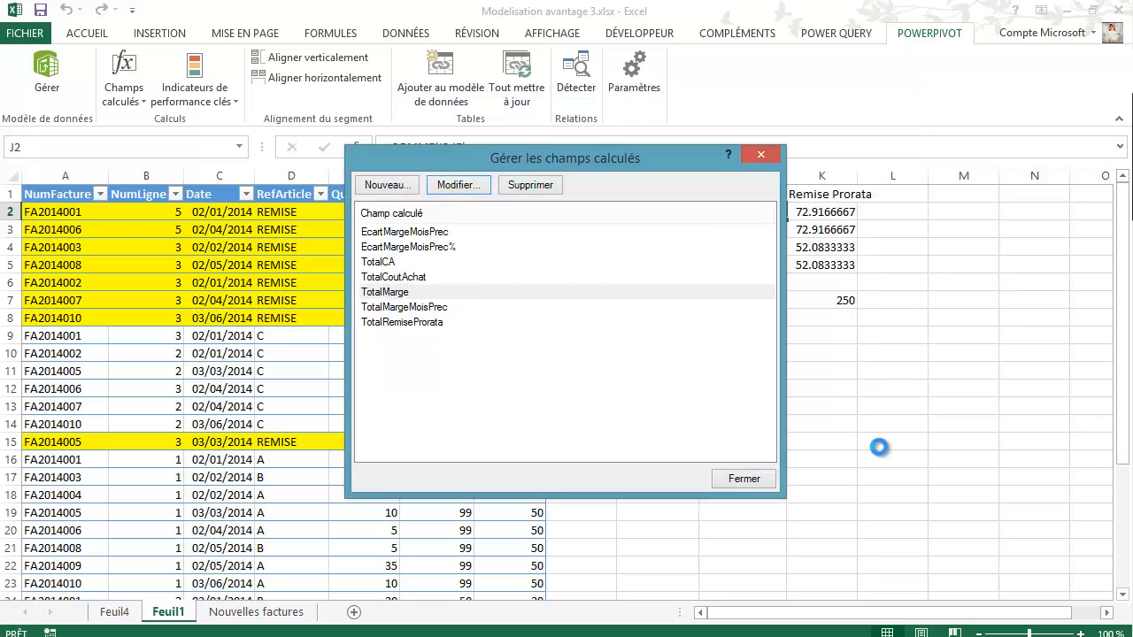
Step: Review the formula of the TotalRemiseProrata calculated field and leave it without changes
left_click(401, 324)
left_click(458, 184)
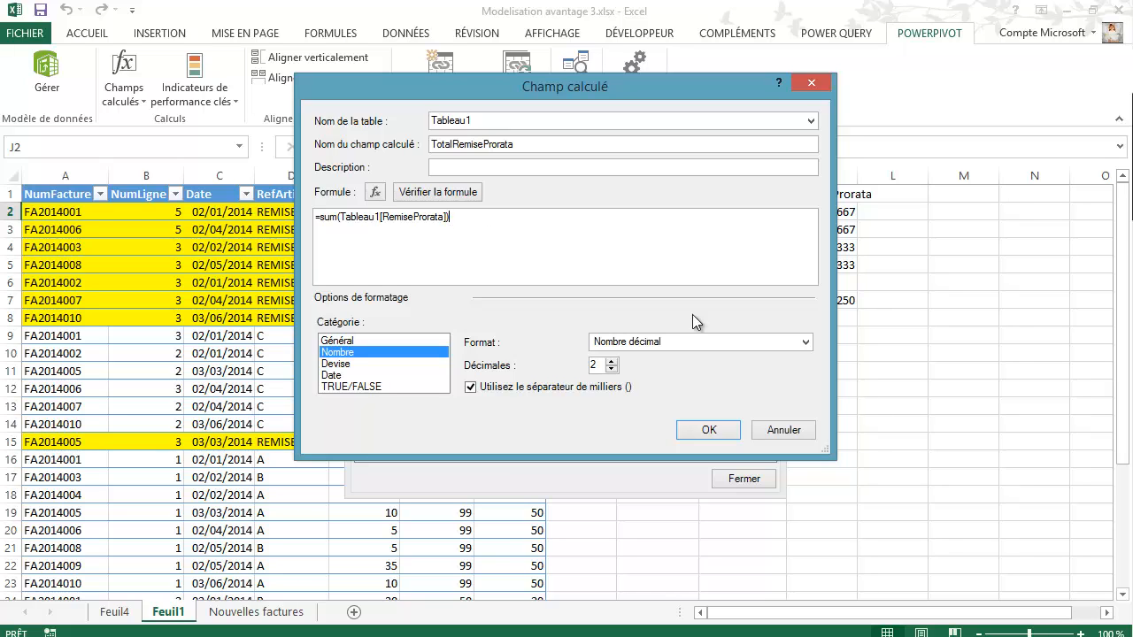
left_click(788, 430)
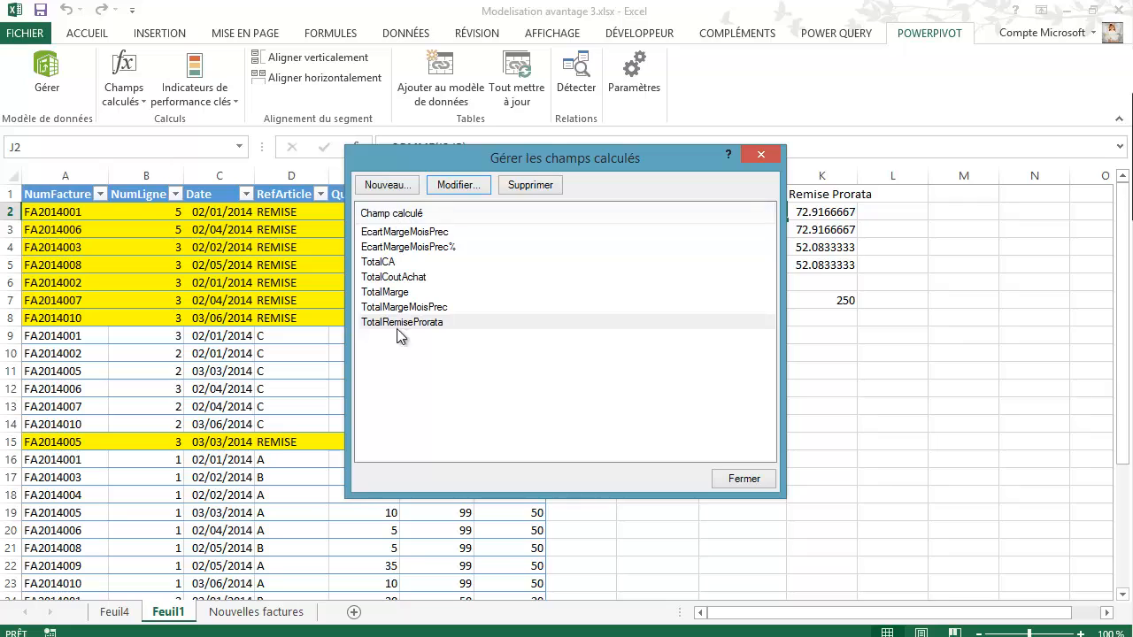
Step: Examine the CALCULATE and PREVIOUSMONTH formula of the TotalMargeMoisPrec calculated field and leave it without changes
left_click(419, 308)
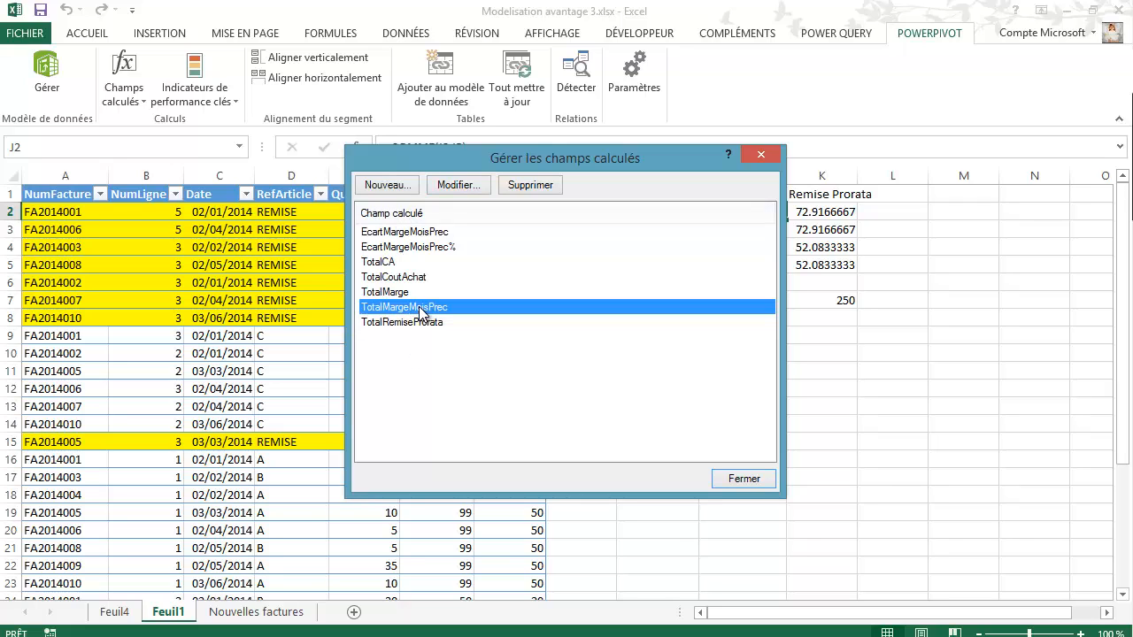
left_click(460, 189)
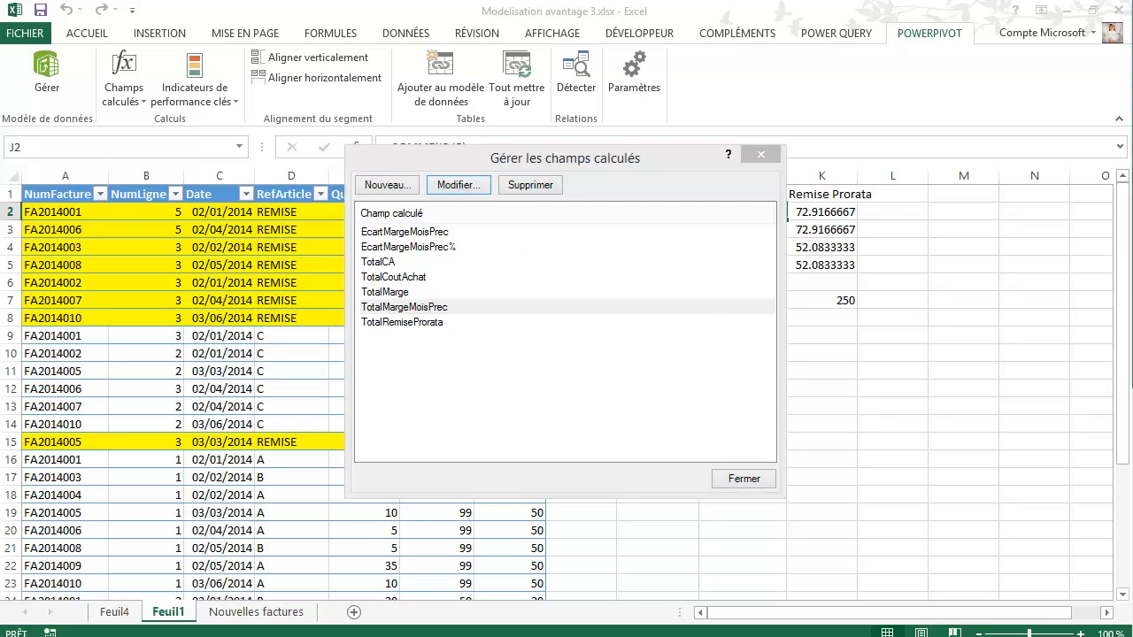
left_click(673, 289)
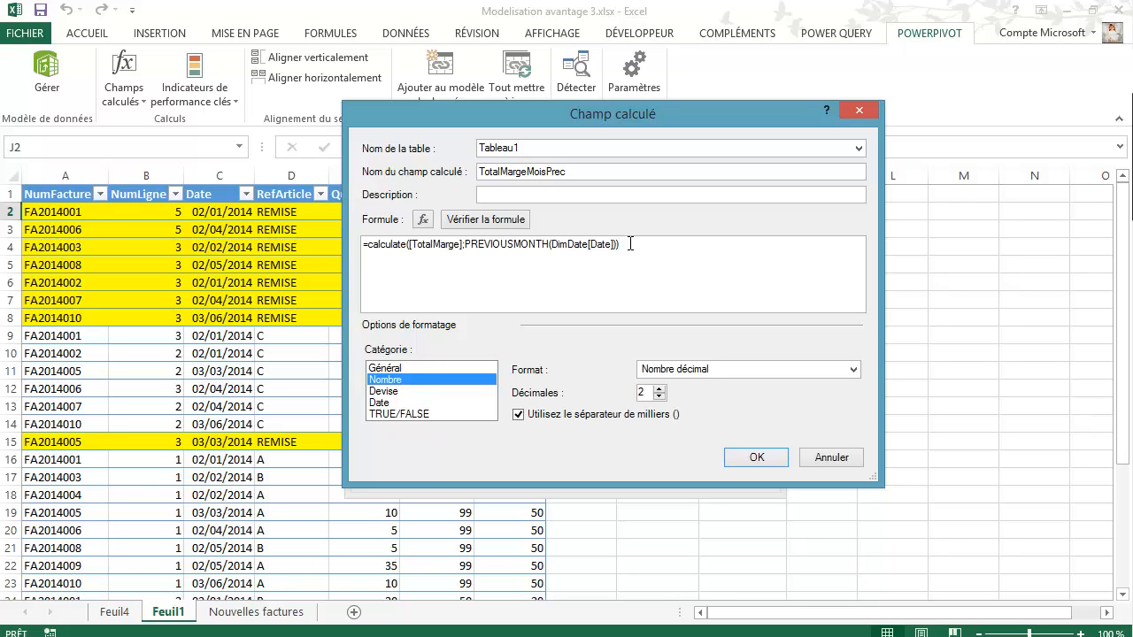
left_click_drag(631, 244, 361, 237)
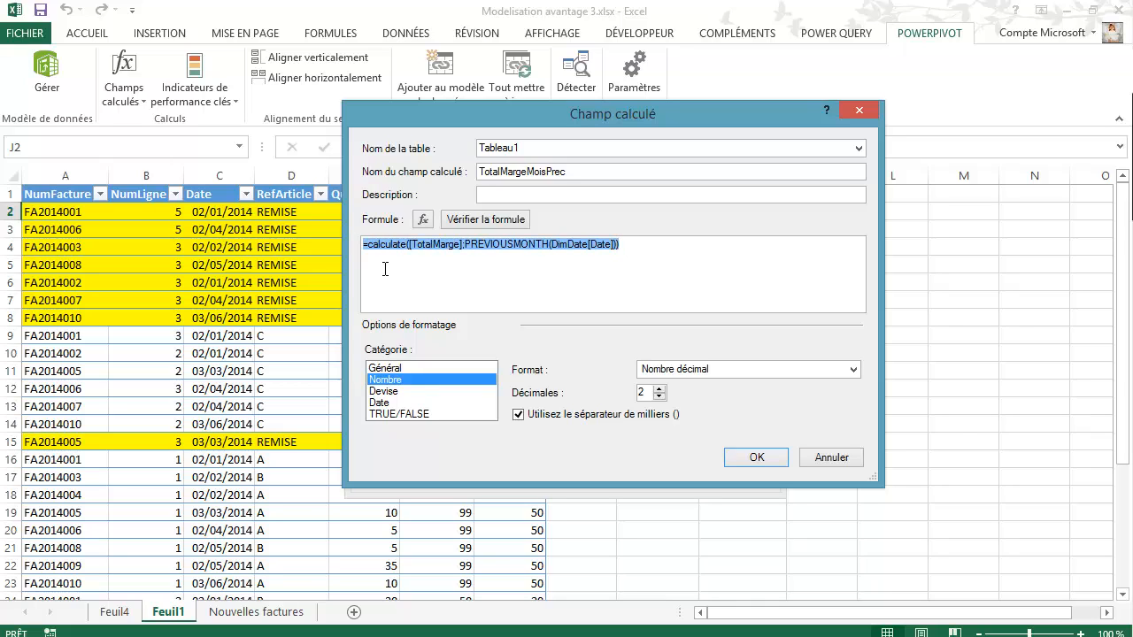
left_click(401, 244)
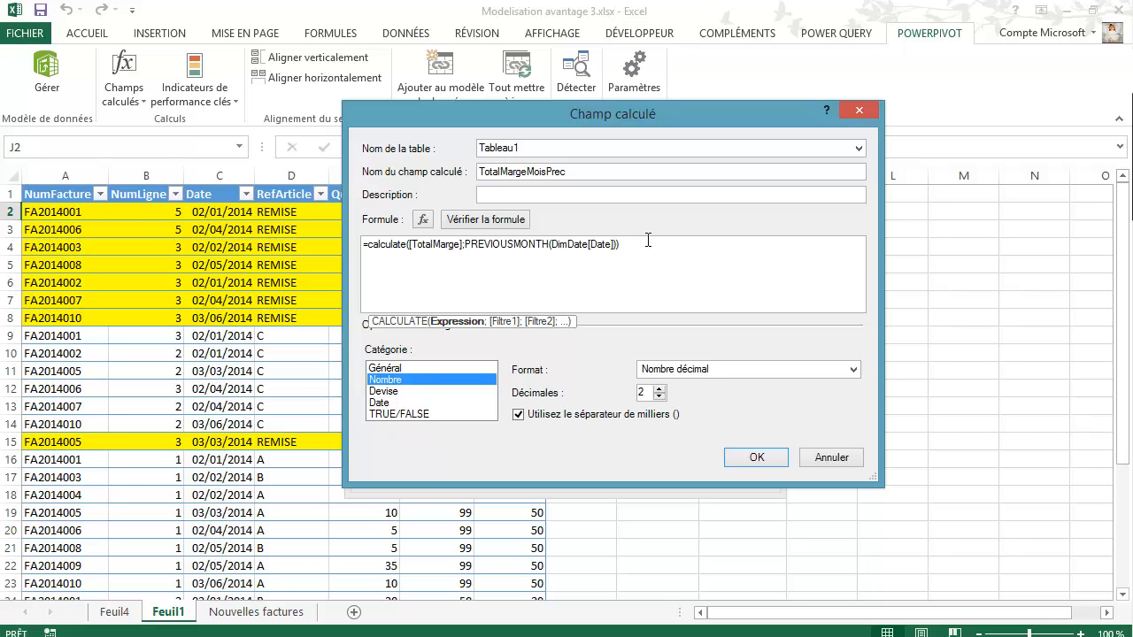
left_click(843, 455)
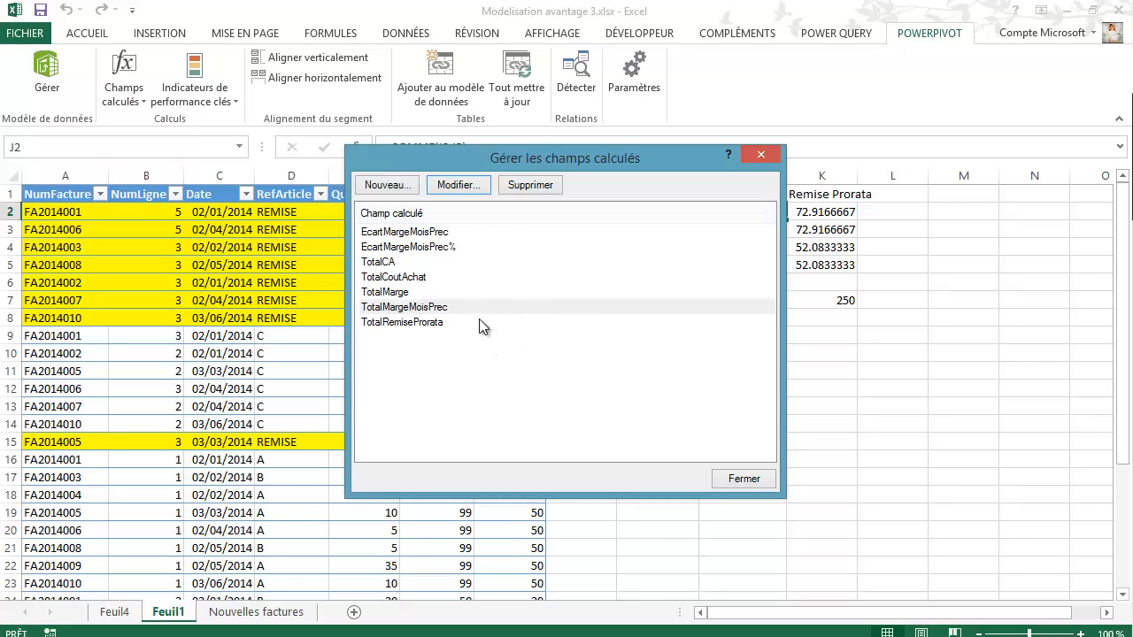
Step: Close the calculated field manager and display the pivot table on sheet Feuil4 with its field list hidden
left_click(741, 481)
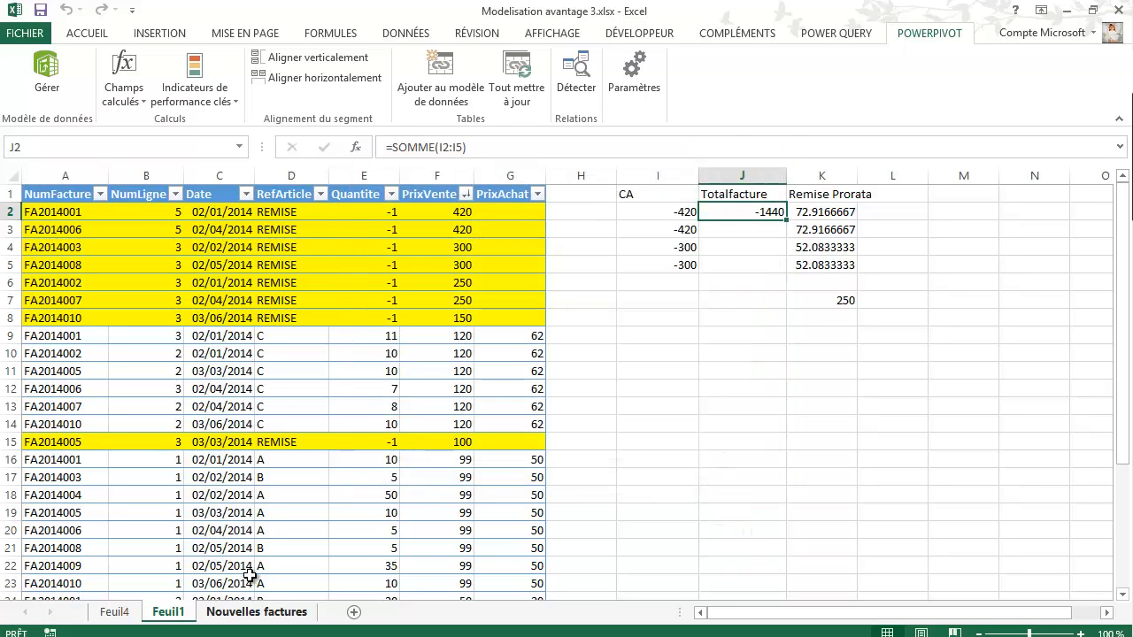
left_click(116, 614)
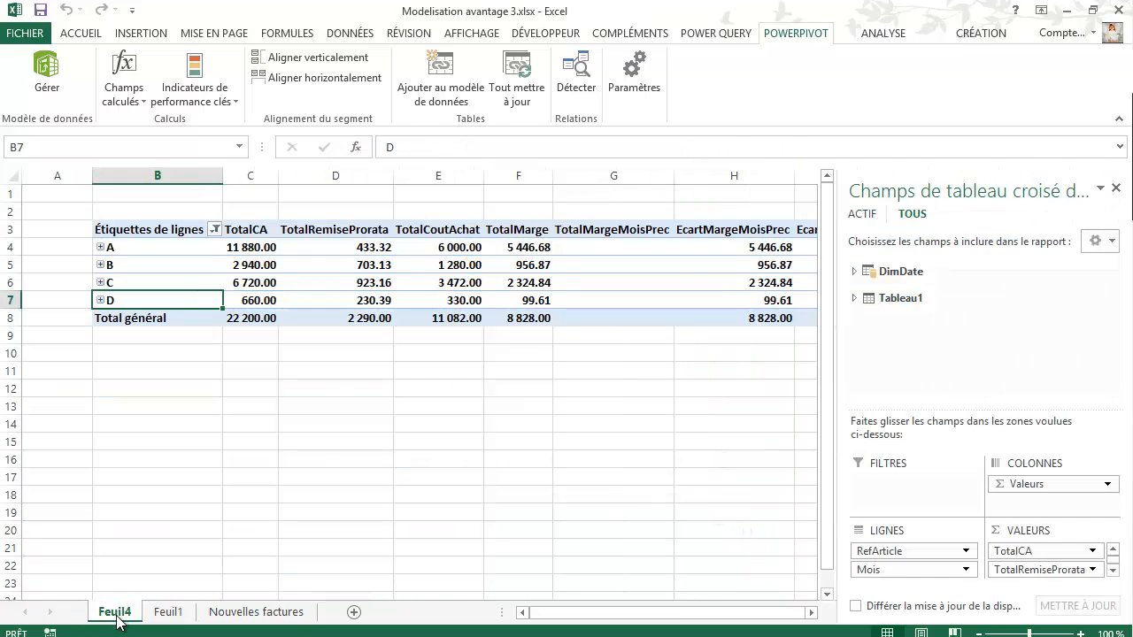
left_click(561, 459)
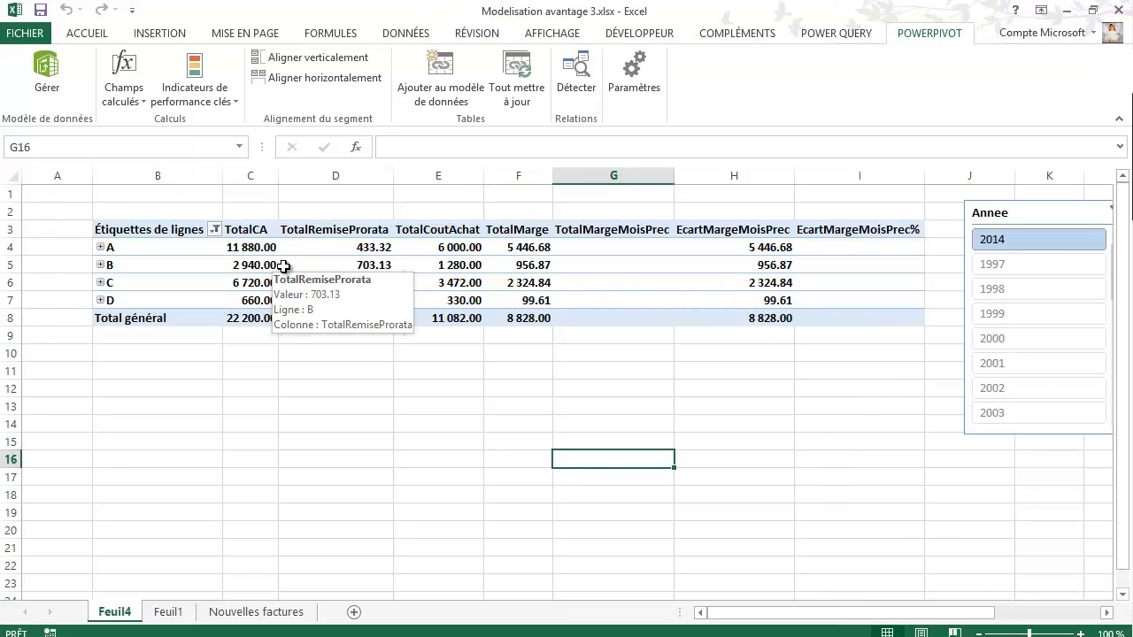
Step: Display the pivot table's field list and expand the Tableau1 and DimDate tables to review their fields
left_click(266, 265)
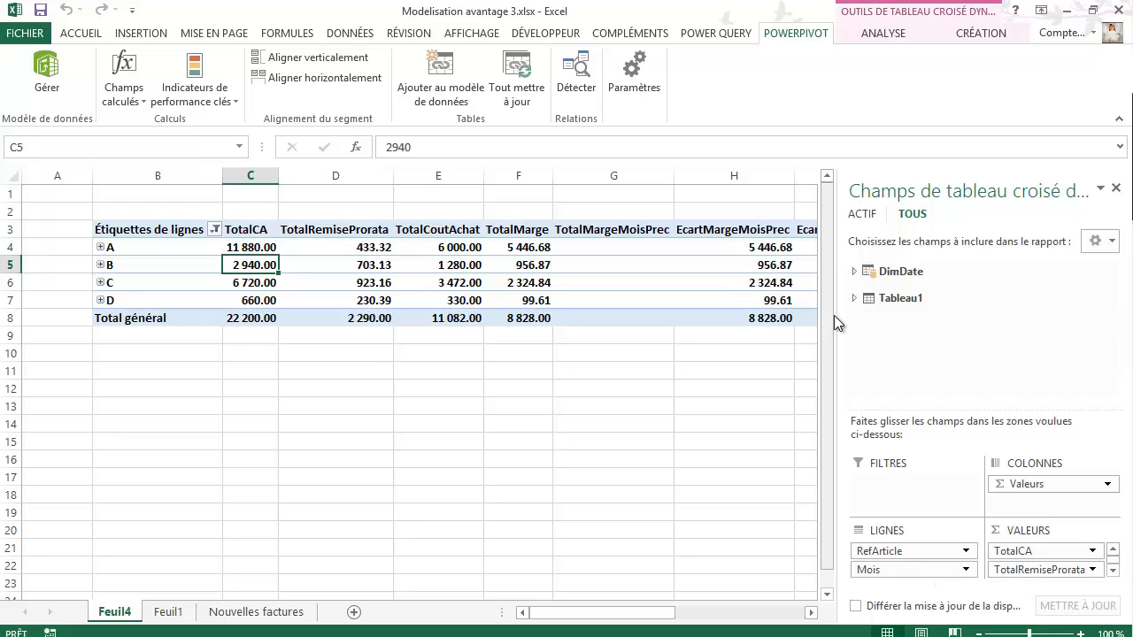
left_click(854, 298)
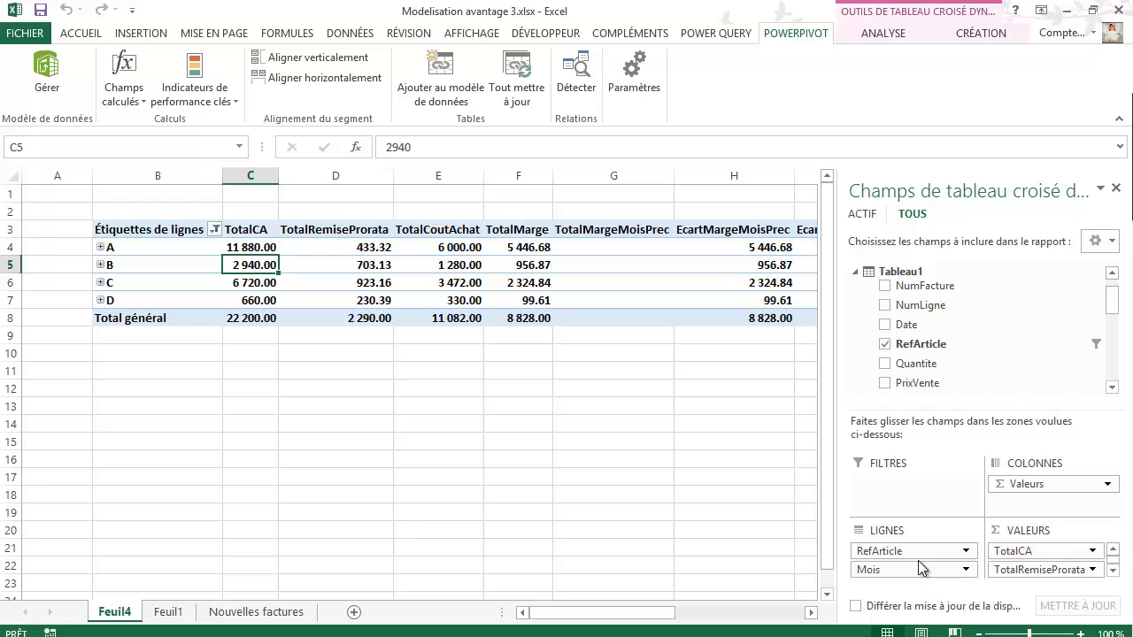
scroll(1113, 292, "up", 1)
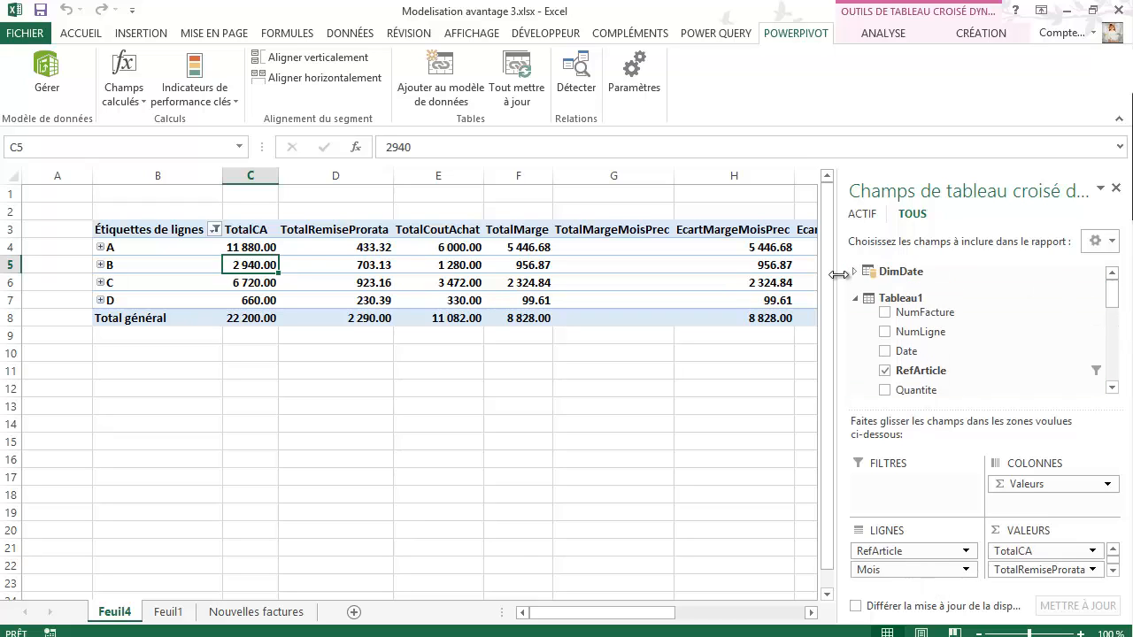
left_click(856, 272)
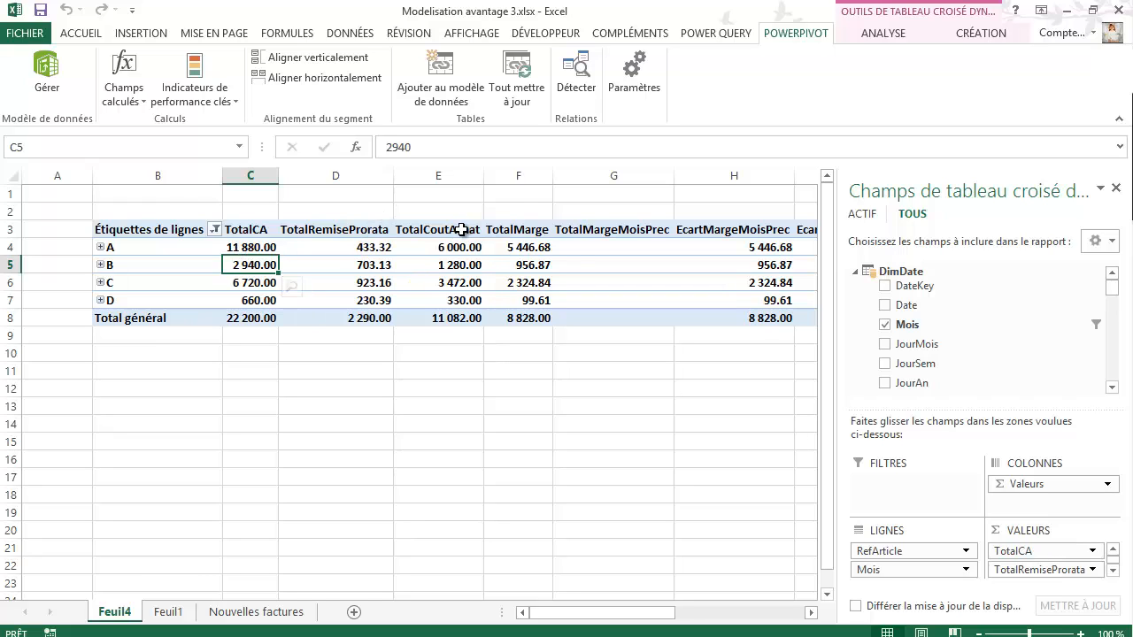
Step: Review the fields in the pivot table's values area and the matching margin variance columns on the sheet
left_click(1113, 571)
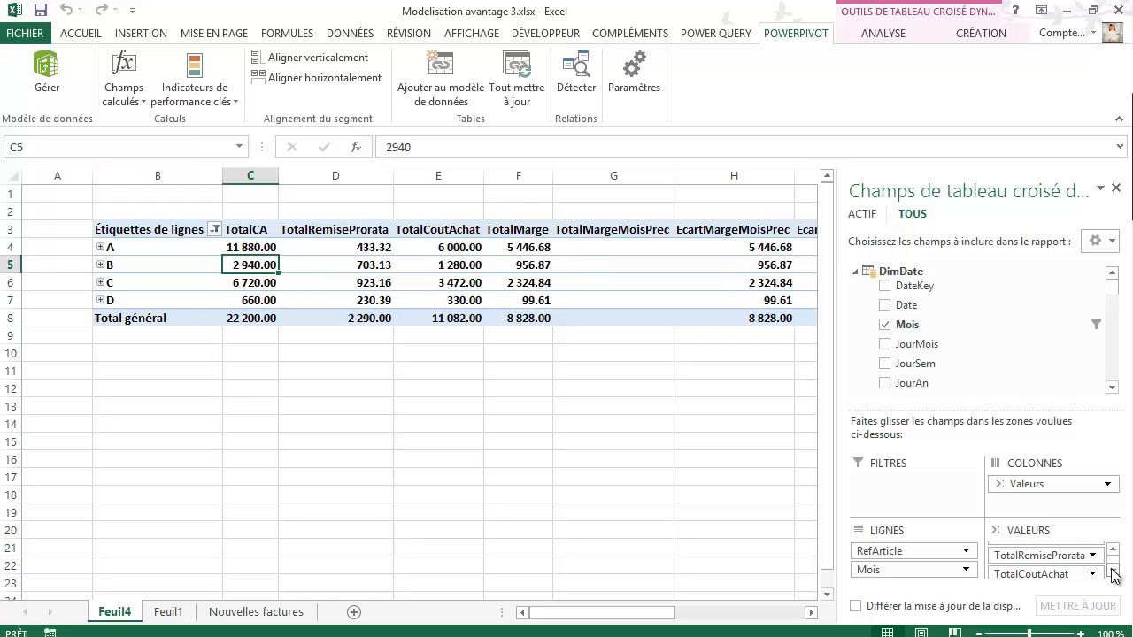
left_click(1113, 572)
left_click(1113, 572)
left_click(1113, 572)
left_click_drag(538, 615, 559, 629)
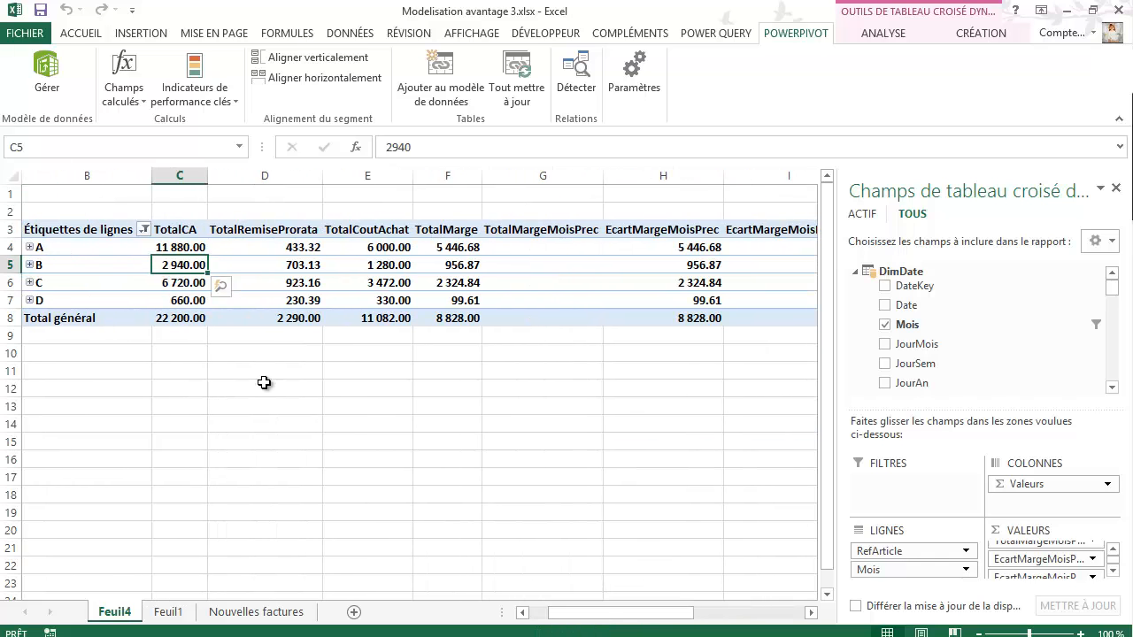
left_click(628, 613)
left_click_drag(631, 620, 575, 608)
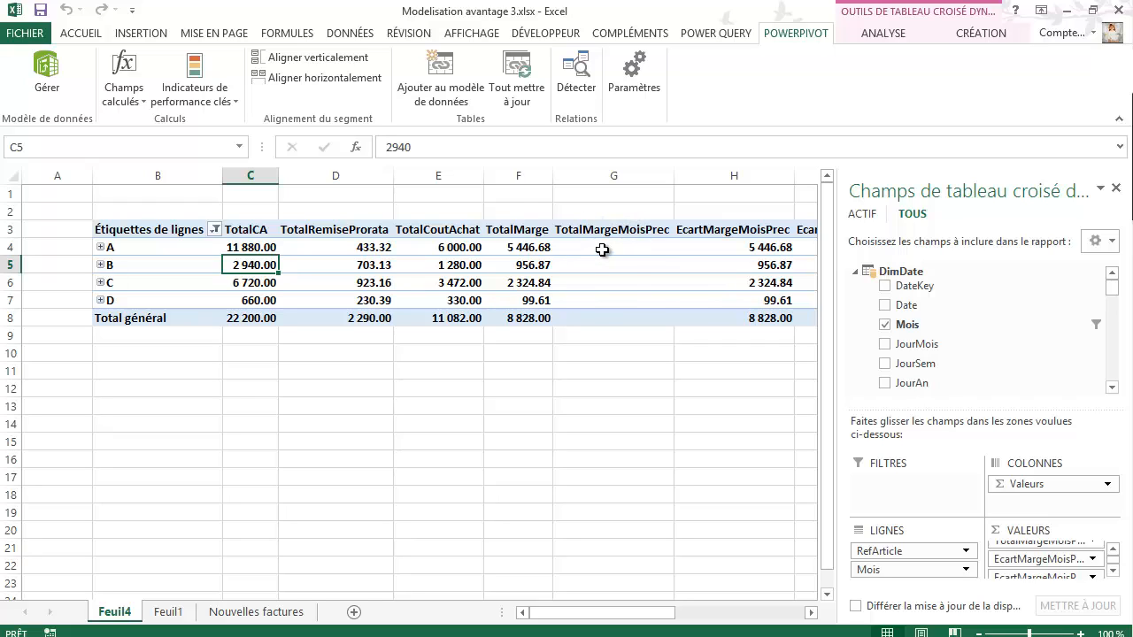
Step: Expand article A into months and compare its month 01 TotalMarge with the month 02 TotalMargeMoisPrec
mouse_move(602, 250)
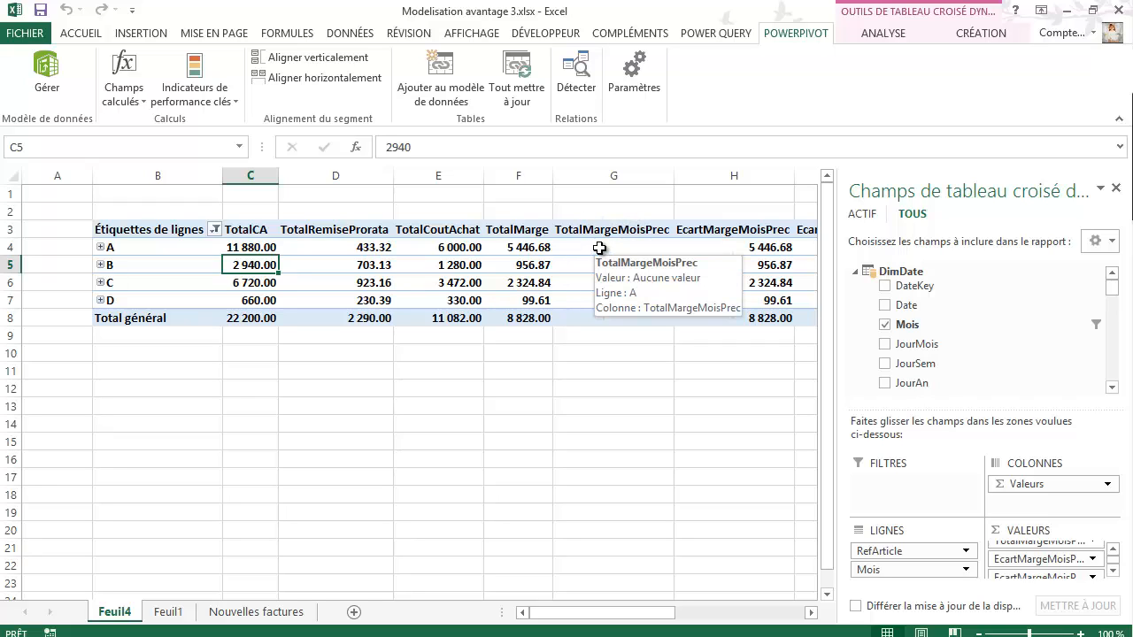
left_click(101, 248)
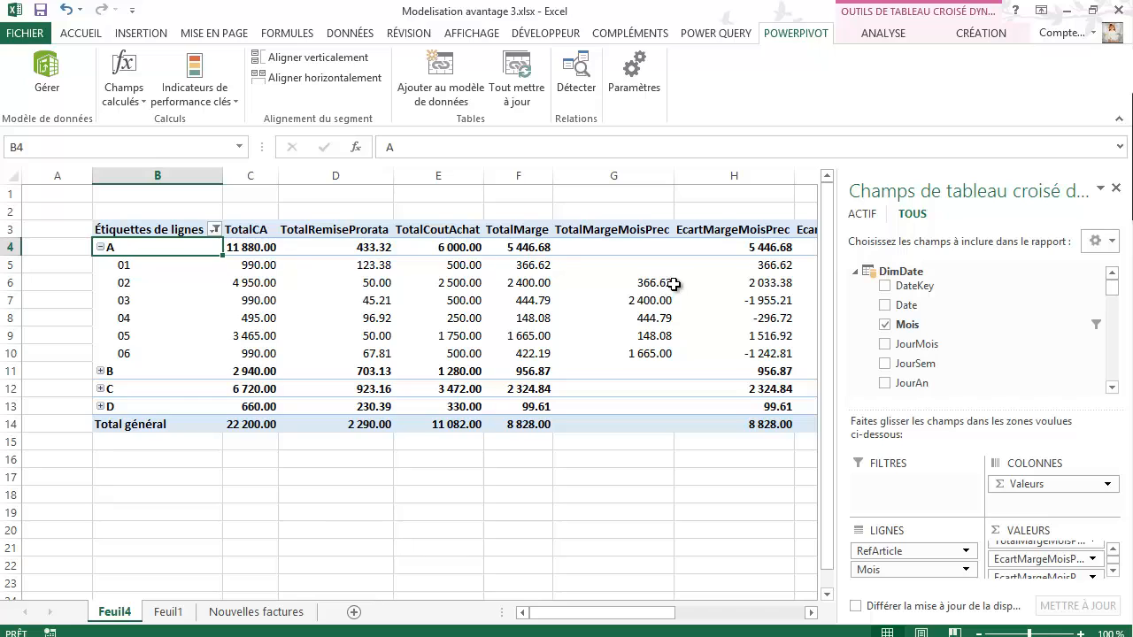
left_click(538, 265)
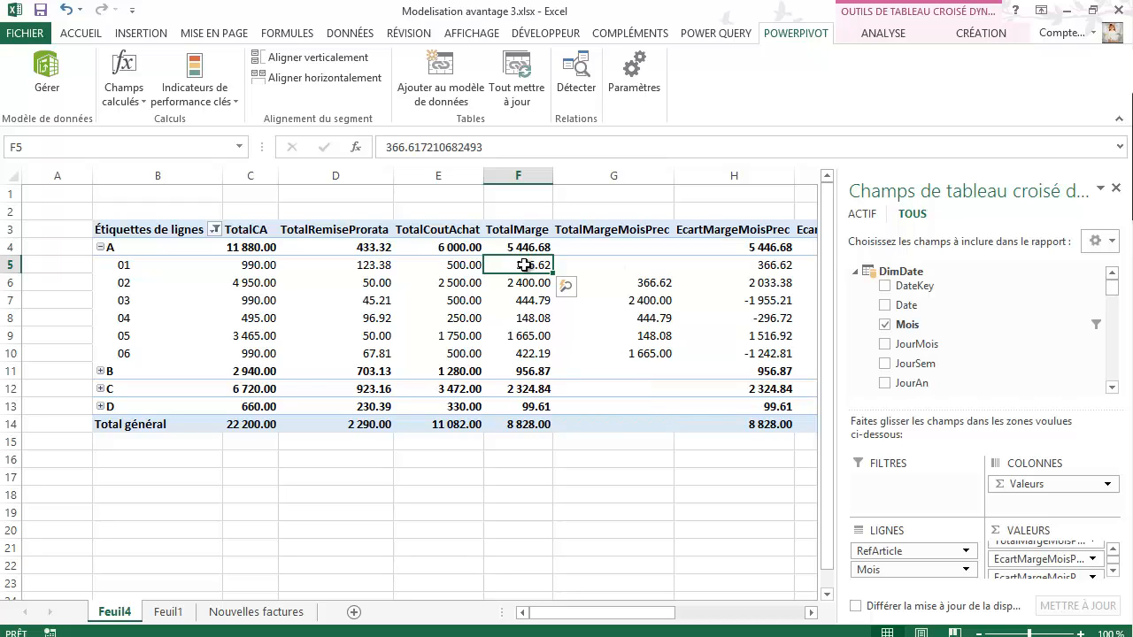
left_click(662, 284)
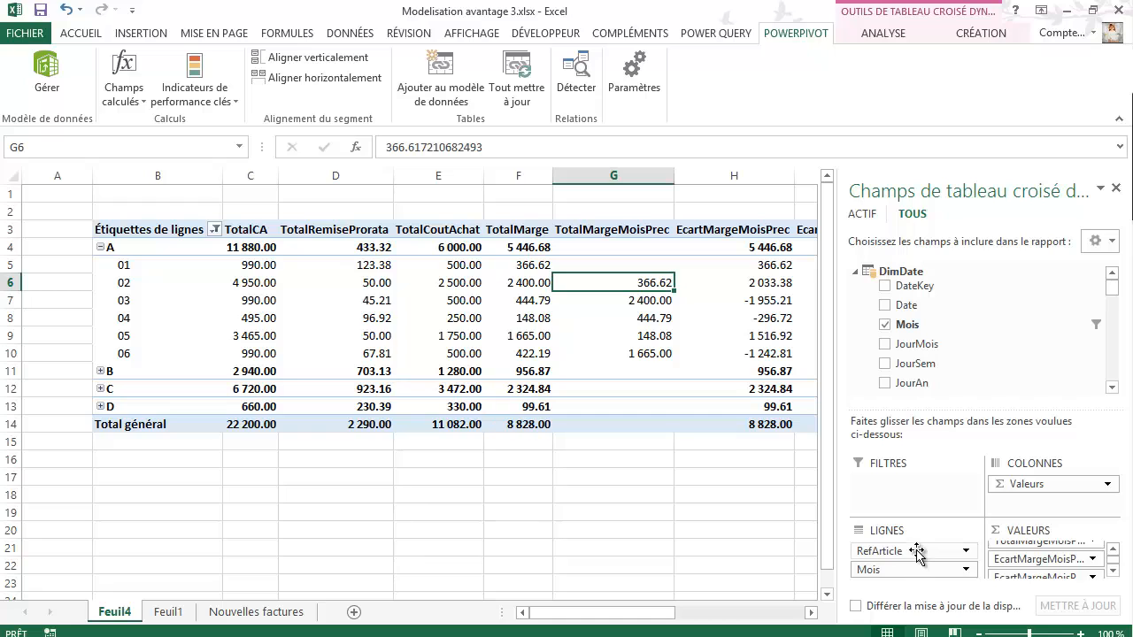
Step: Move RefArticle from the rows to the columns area, placed below Valeurs so each measure is split by article
left_click_drag(917, 553, 1051, 474)
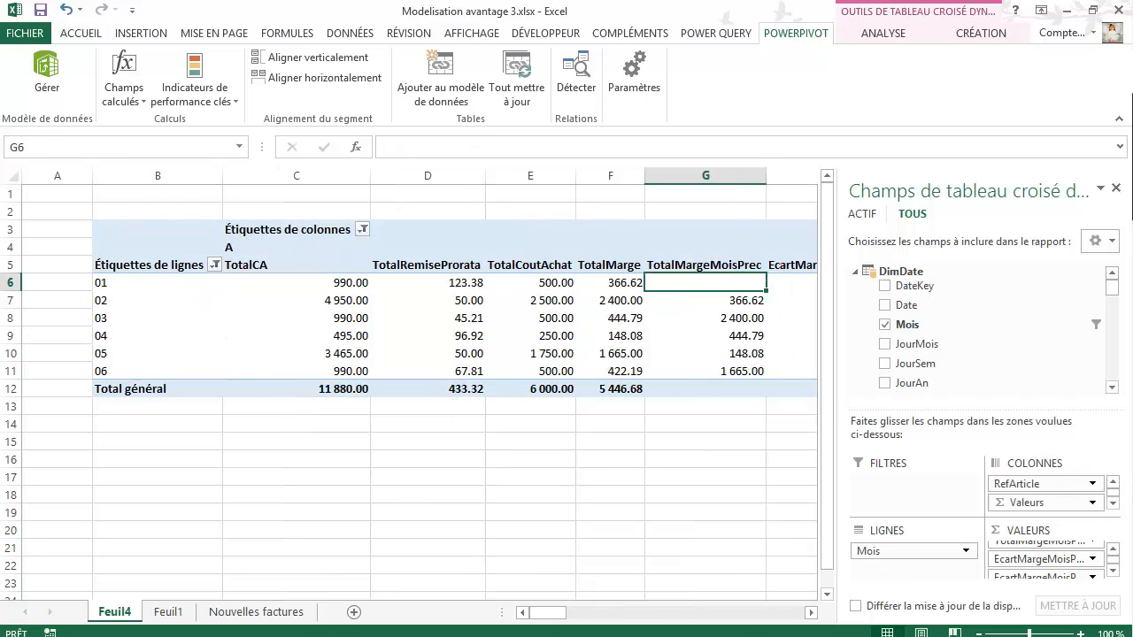
mouse_move(549, 613)
left_mouse_down()
mouse_move(645, 620)
mouse_move(555, 618)
left_mouse_up()
left_click_drag(1036, 483, 1040, 506)
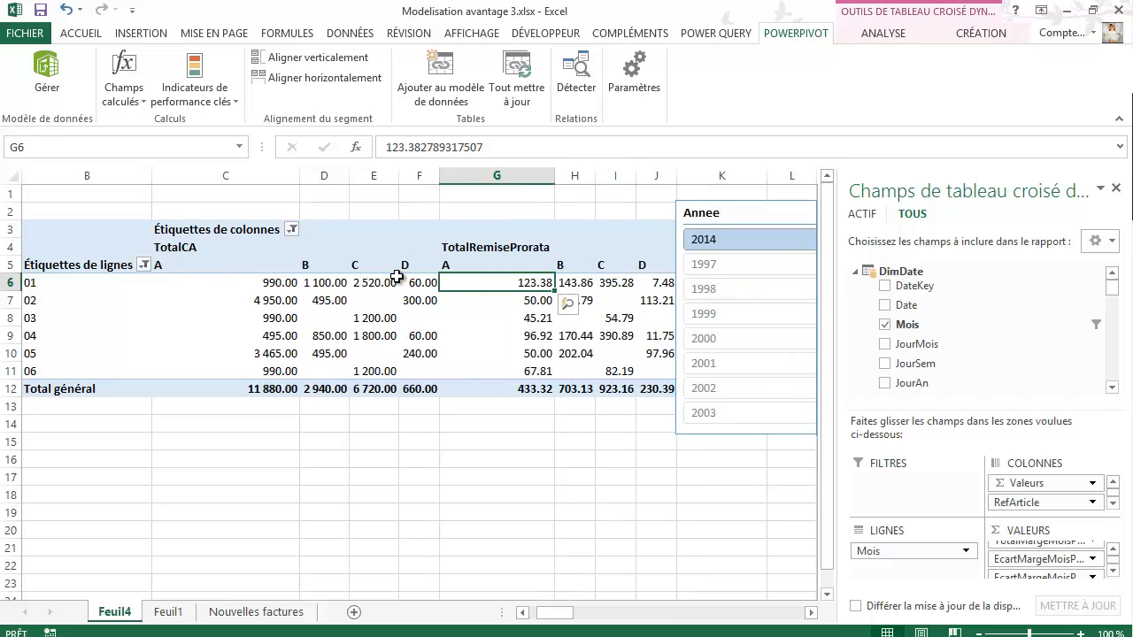
left_click_drag(559, 613, 500, 625)
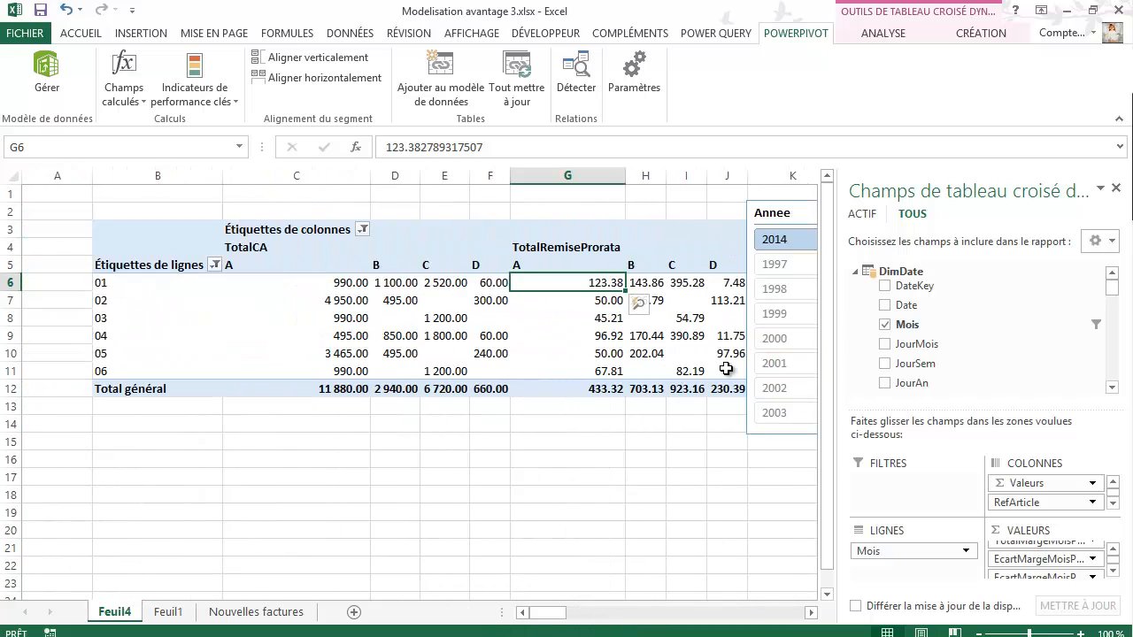
mouse_move(426, 353)
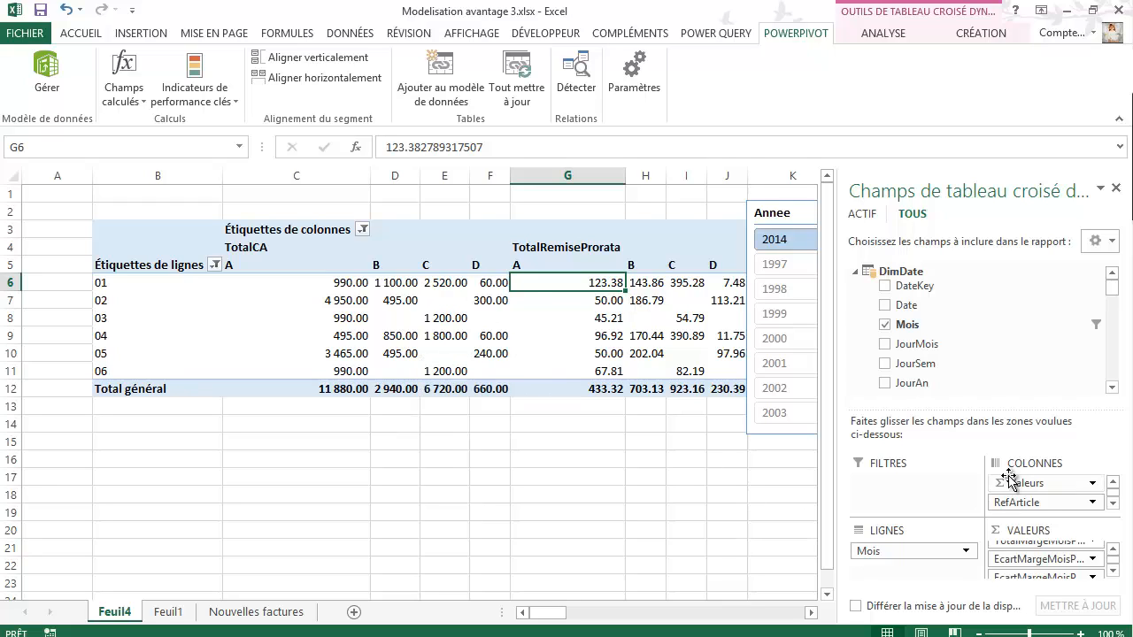
Step: Remove RefArticle from the pivot table, leaving only Mois in the rows
left_click_drag(1044, 504, 984, 371)
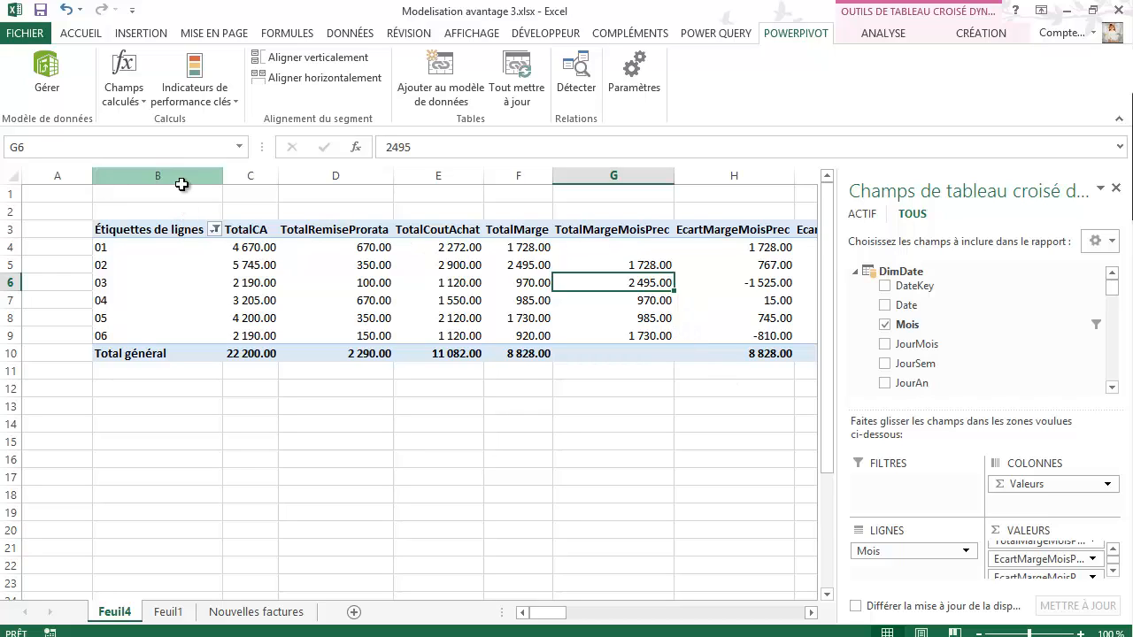
mouse_move(260, 270)
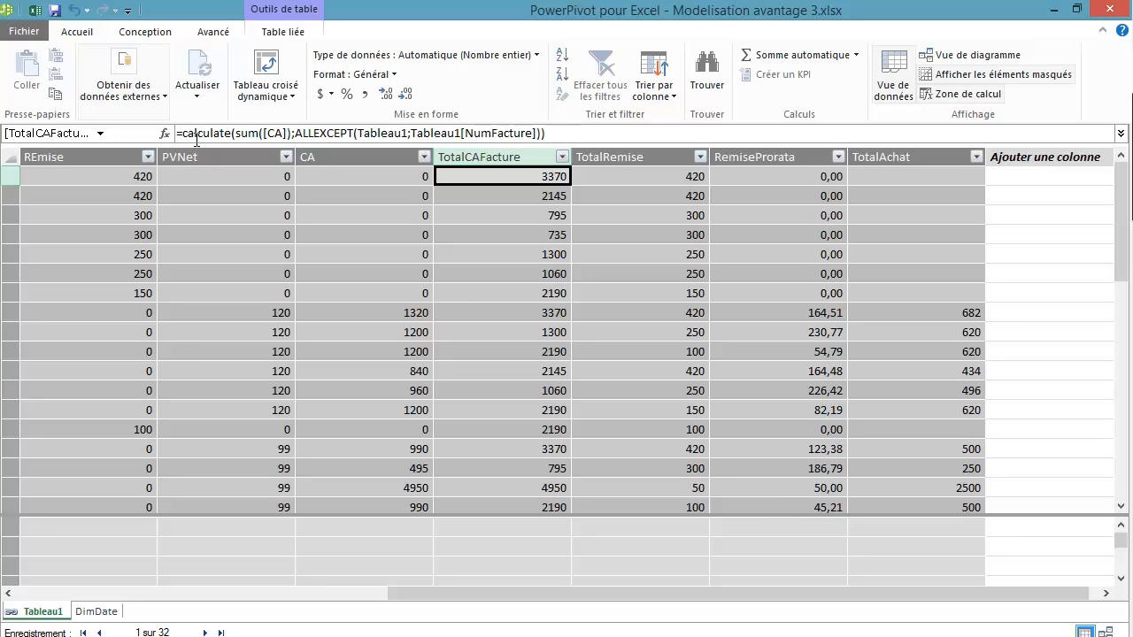
Step: Return to the Excel workbook and copy the new invoice lines A1:G16 from the Nouvelles factures sheet
left_click(33, 11)
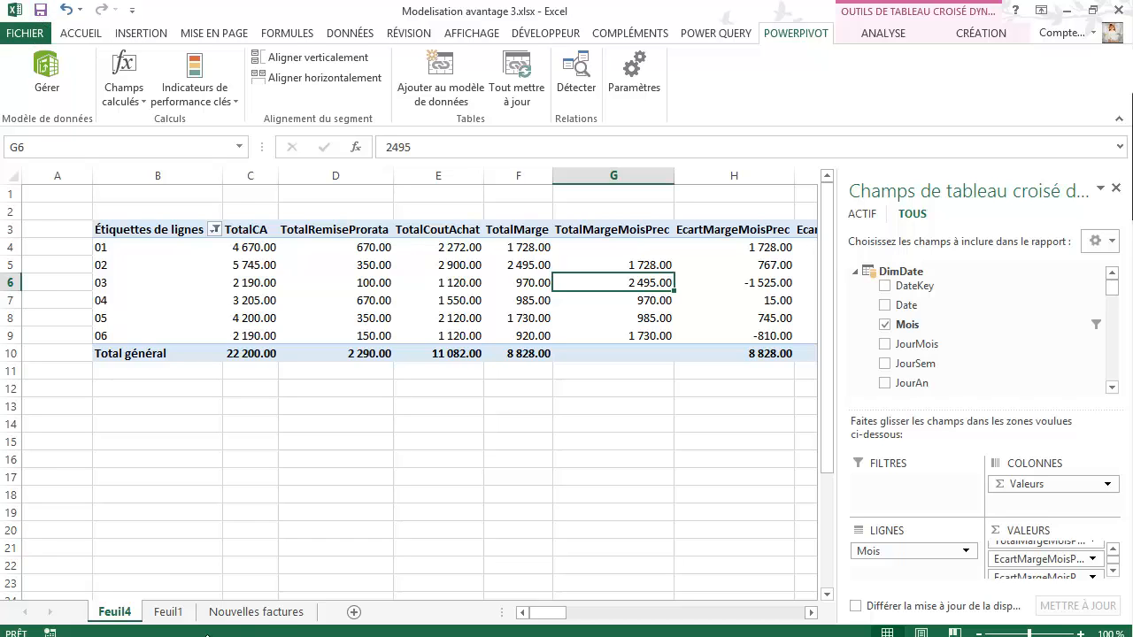
left_click(265, 613)
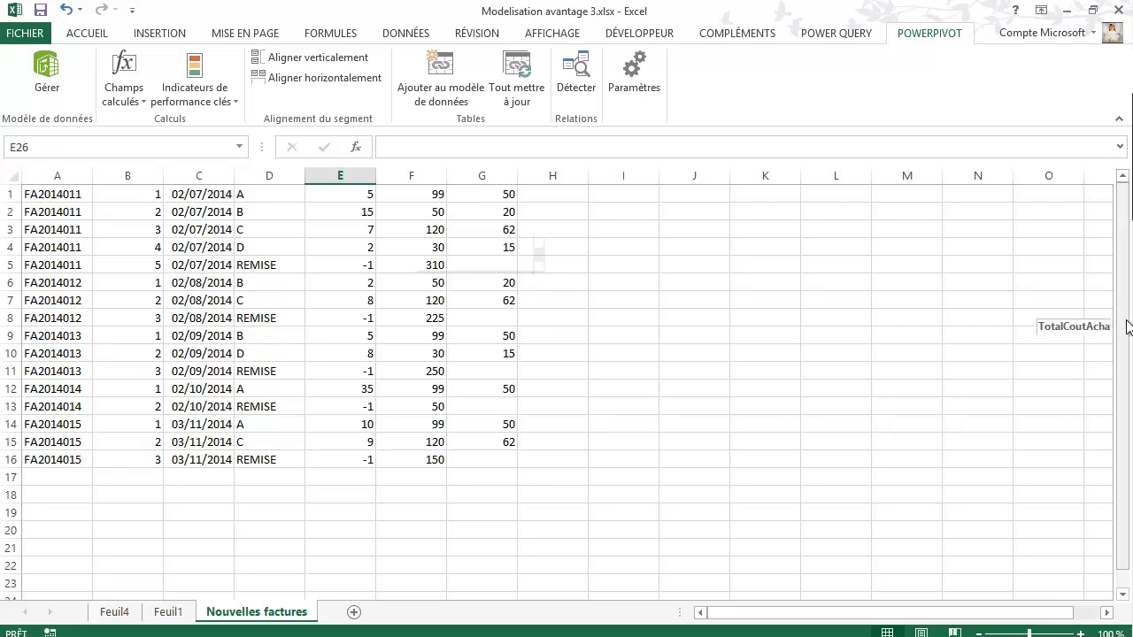
left_click_drag(56, 196, 502, 461)
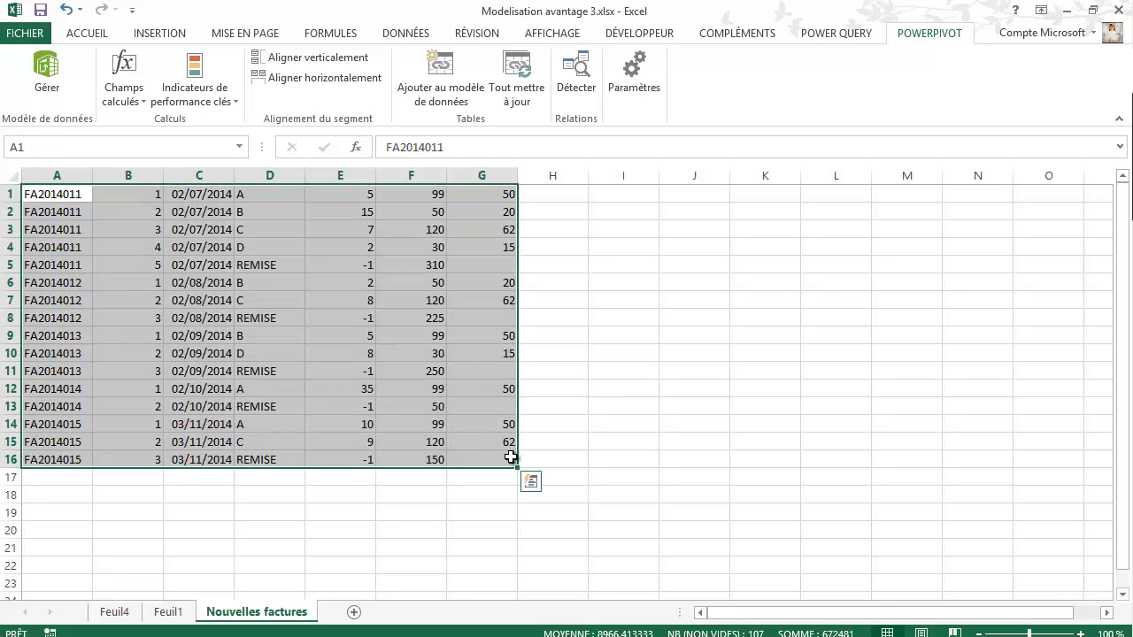
key("ctrl+c")
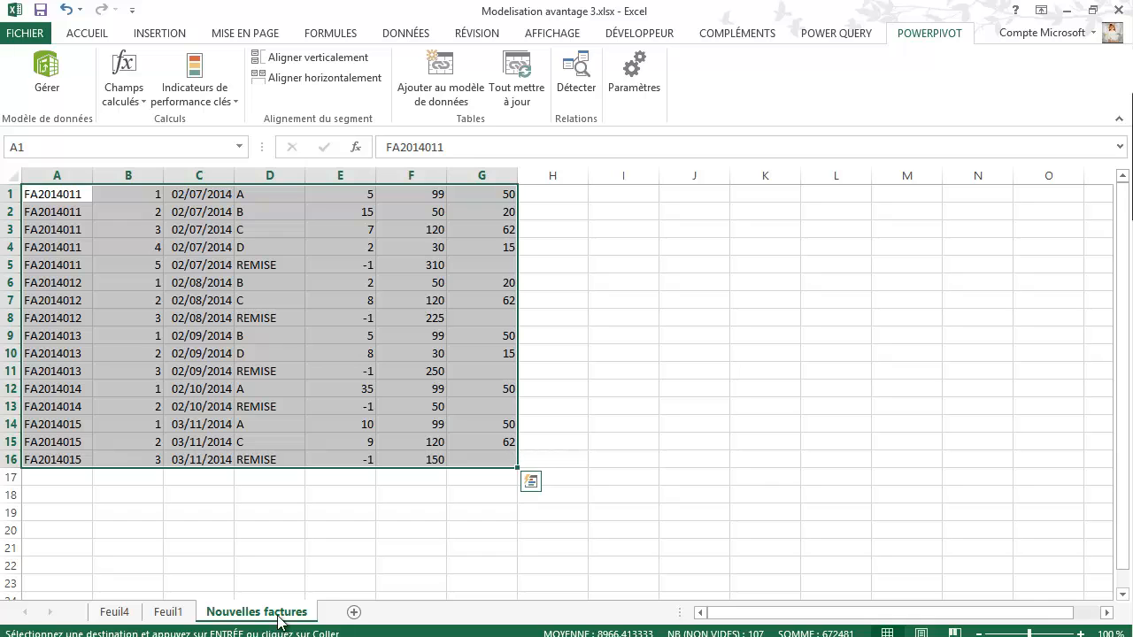
Step: Append the copied invoice lines to the invoice table on sheet Feuil1, starting at cell A34
left_click(164, 614)
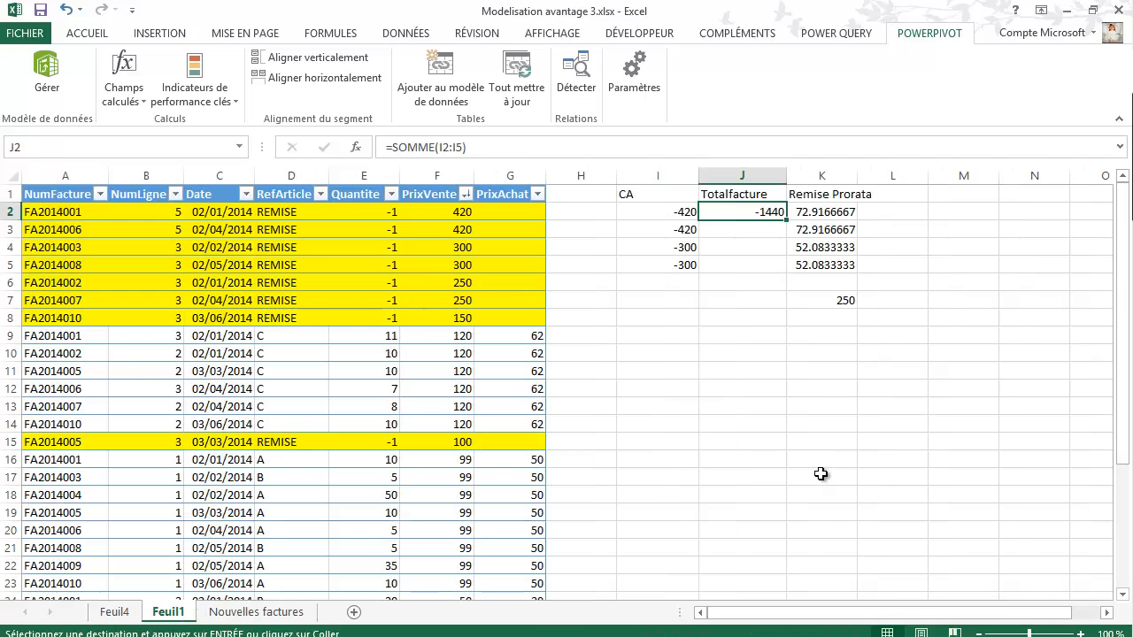
scroll(976, 465, "down", 7)
scroll(976, 465, "down", 1)
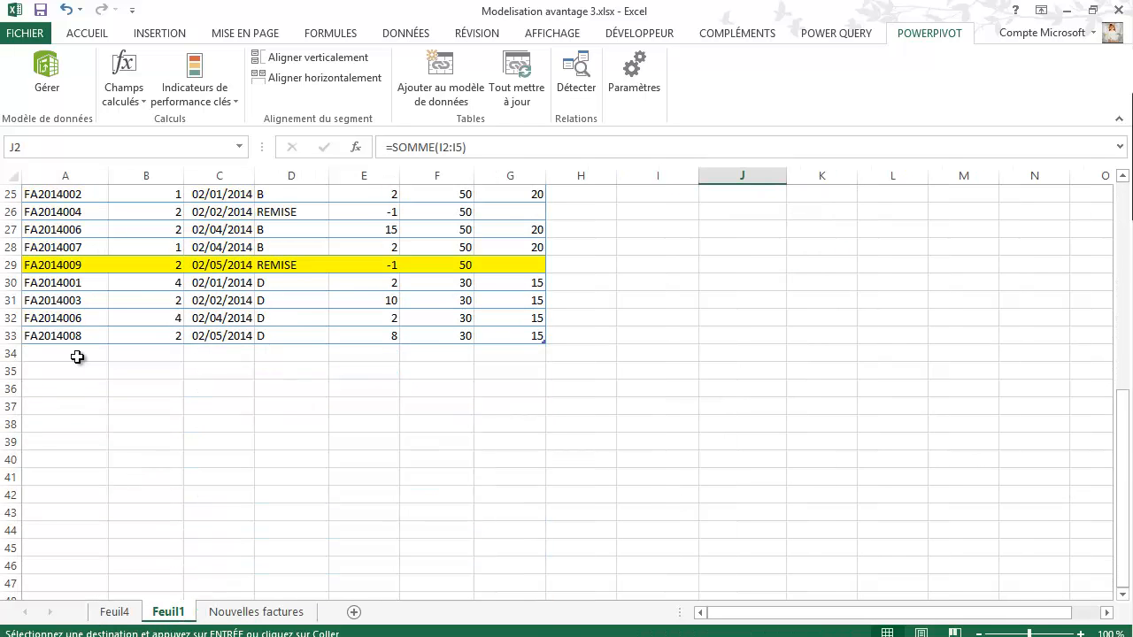
left_click(59, 355)
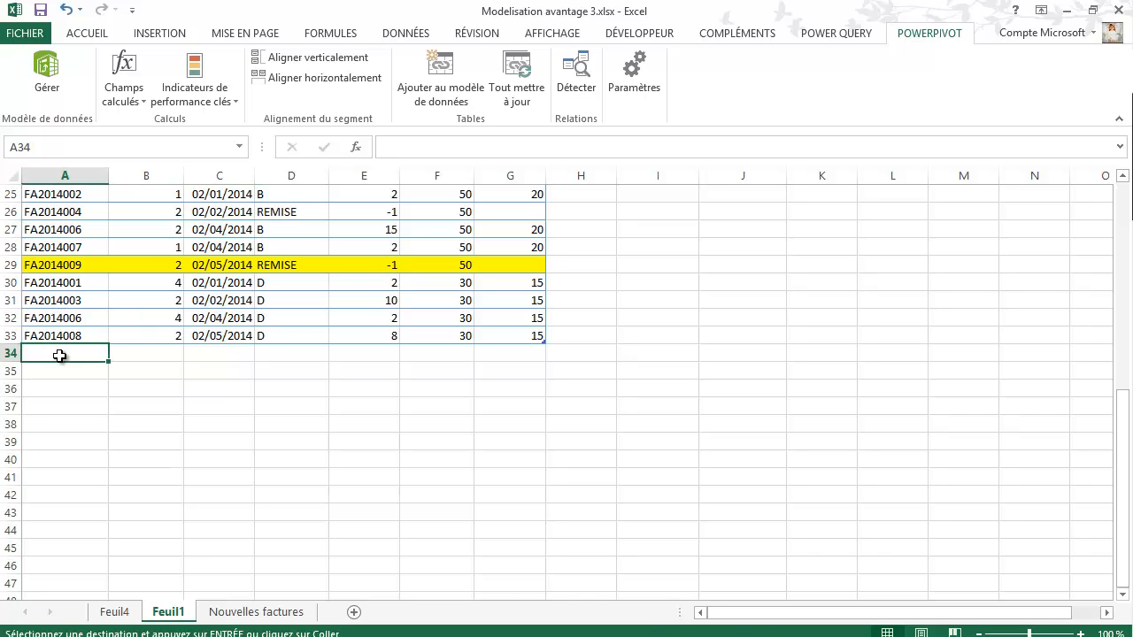
key("ctrl+v")
scroll(450, 415, "down", 5)
left_click(410, 244)
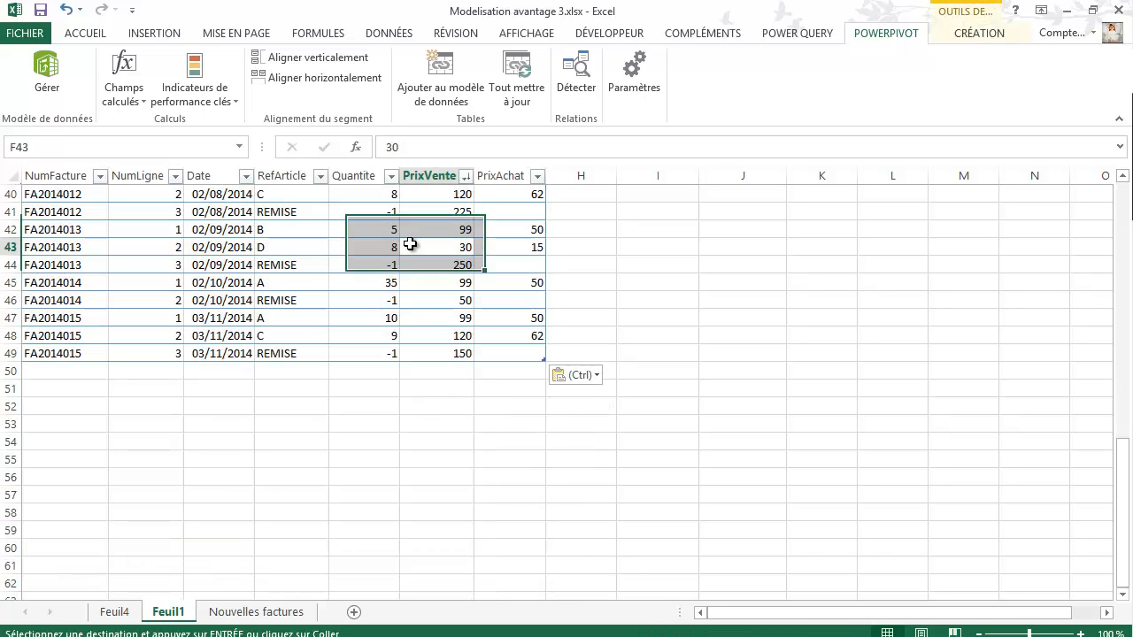
Step: Check the extended invoice table on Feuil1 and update all linked tables in the data model
scroll(832, 496, "up", 13)
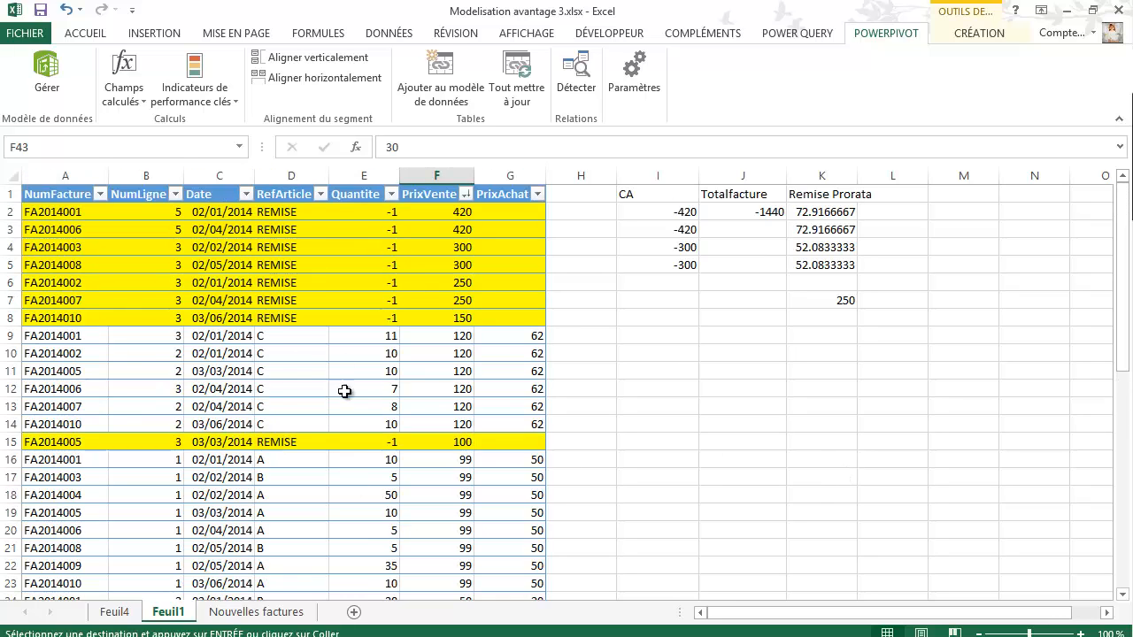
scroll(354, 363, "down", 9)
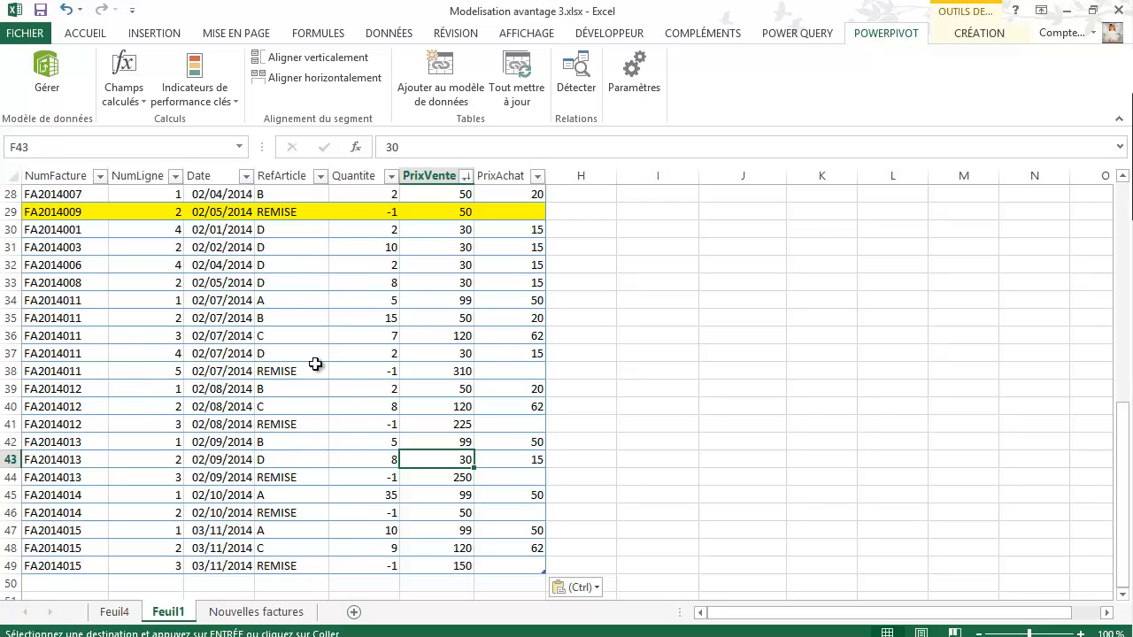
scroll(721, 336, "up", 9)
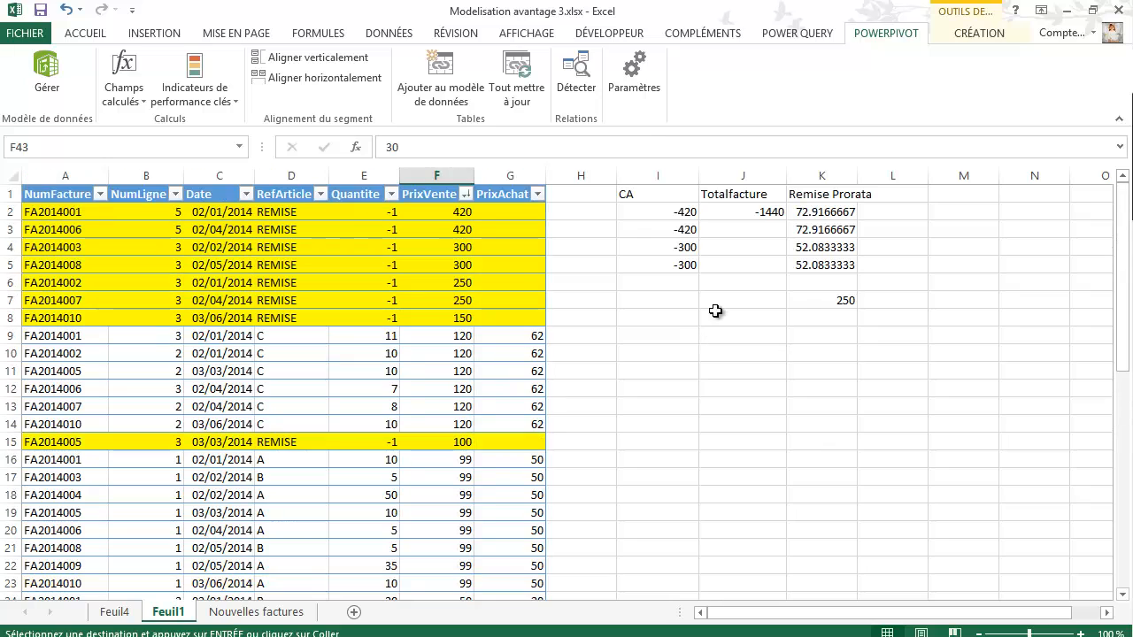
left_click(519, 81)
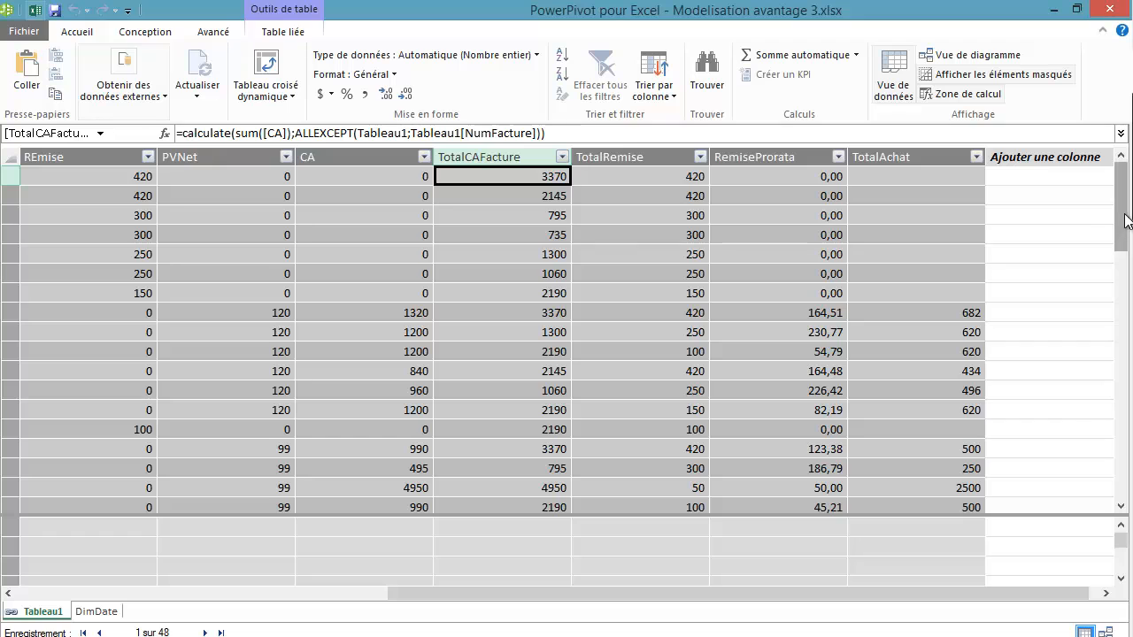
Step: Widen the Date column of Tableau1 in the PowerPivot window to show the added lines' full dates, and return to Excel
left_click_drag(1122, 221, 1120, 400)
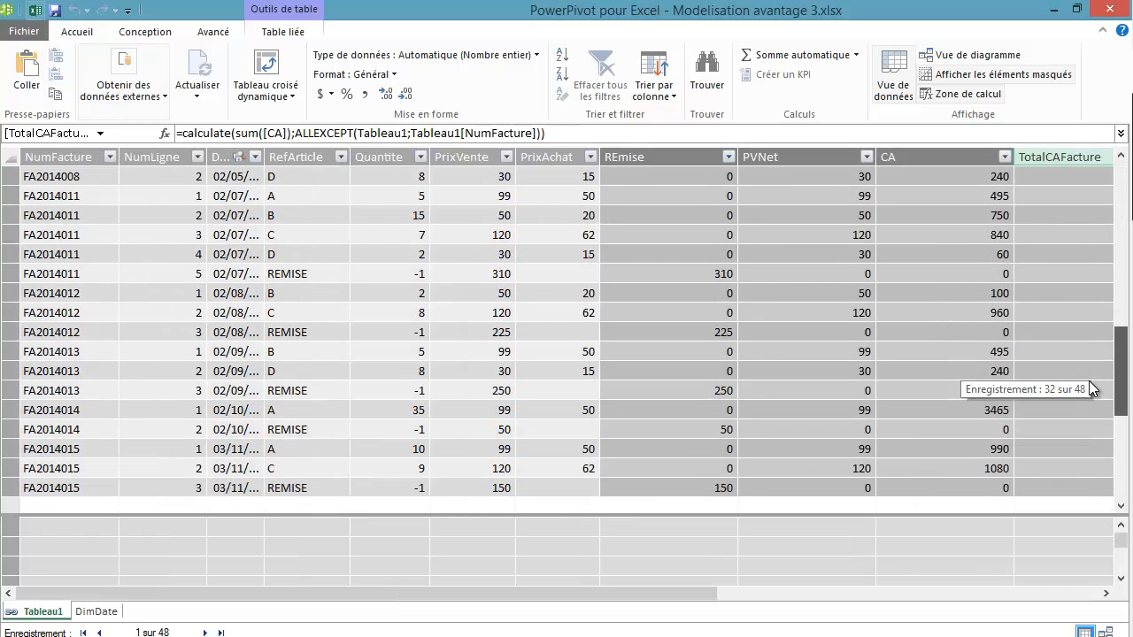
left_click_drag(263, 157, 347, 182)
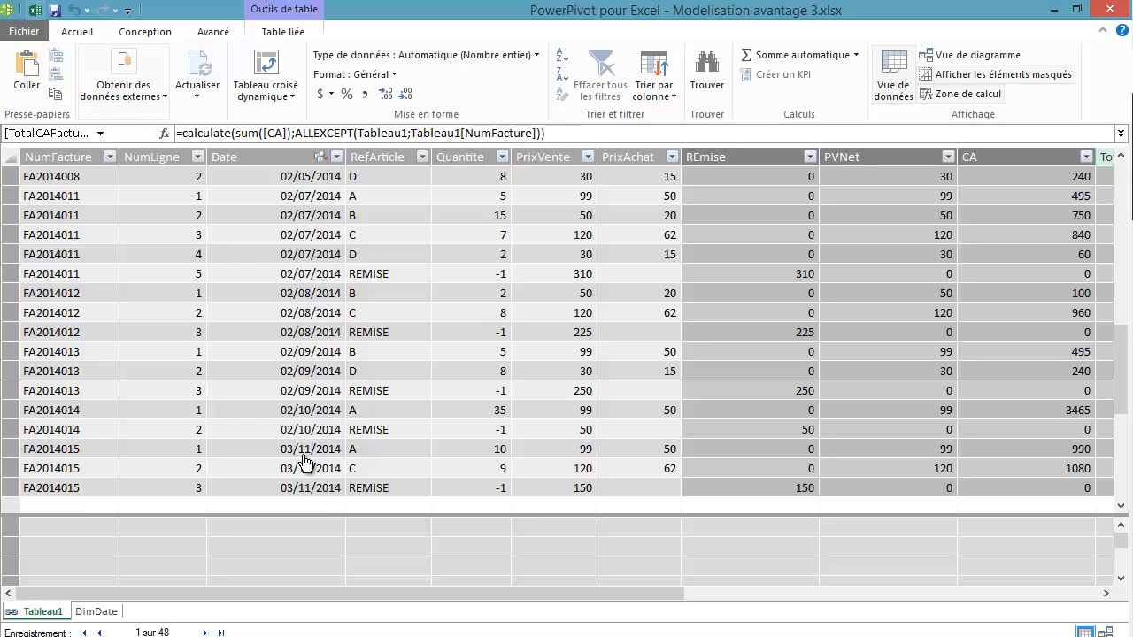
left_click(34, 11)
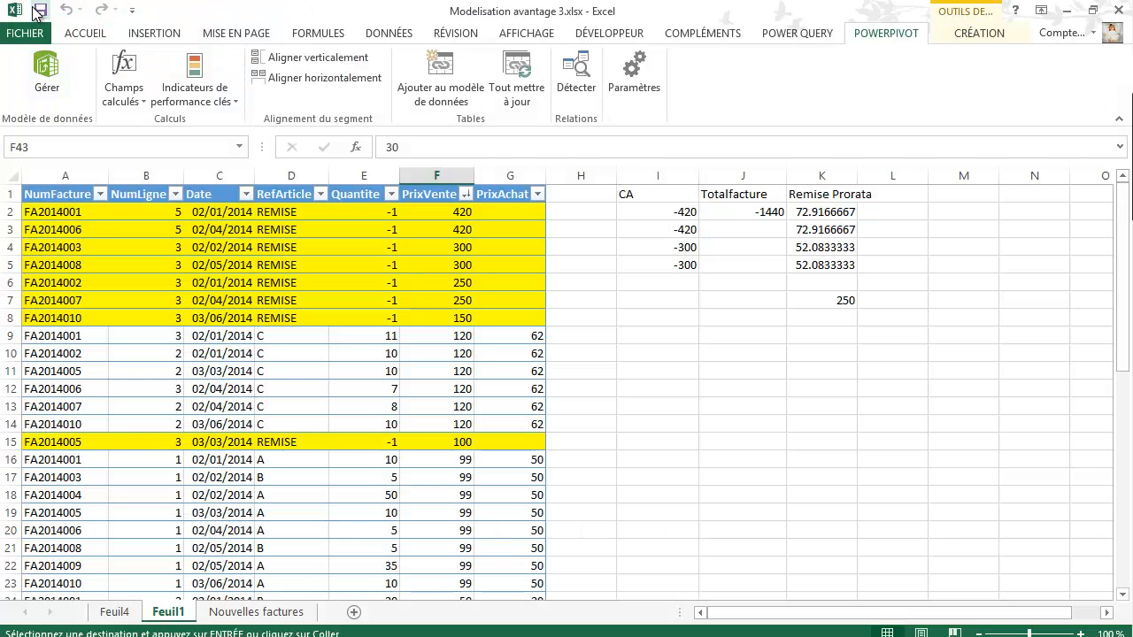
Step: Examine the monthly margins, variances and variance percentages in the pivot table on sheet Feuil4
left_click(118, 613)
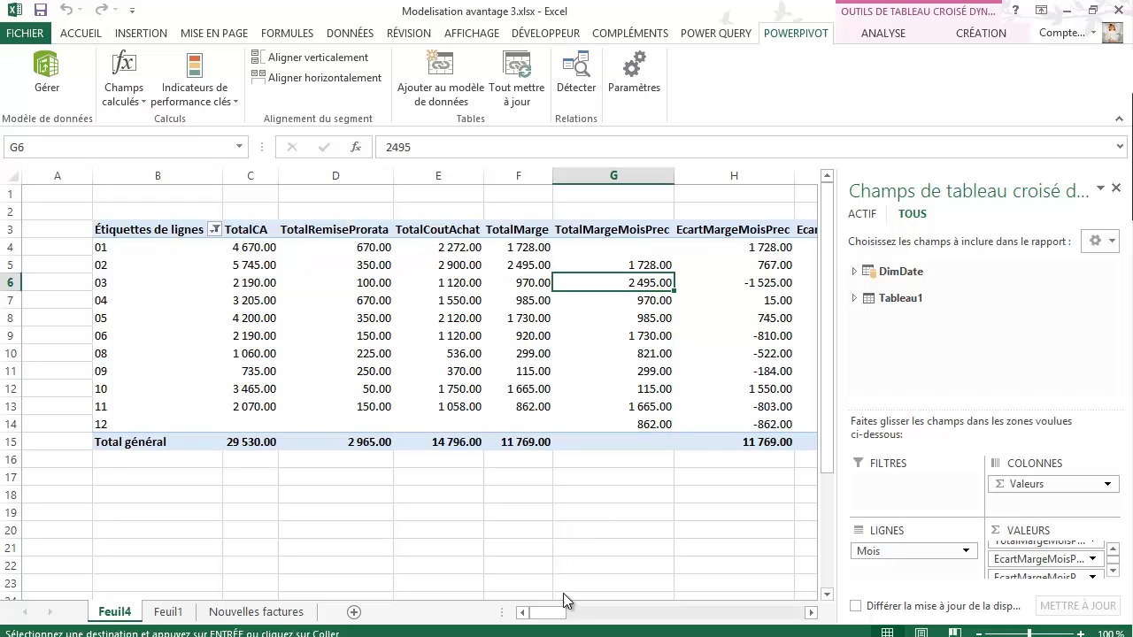
left_click_drag(557, 617, 579, 617)
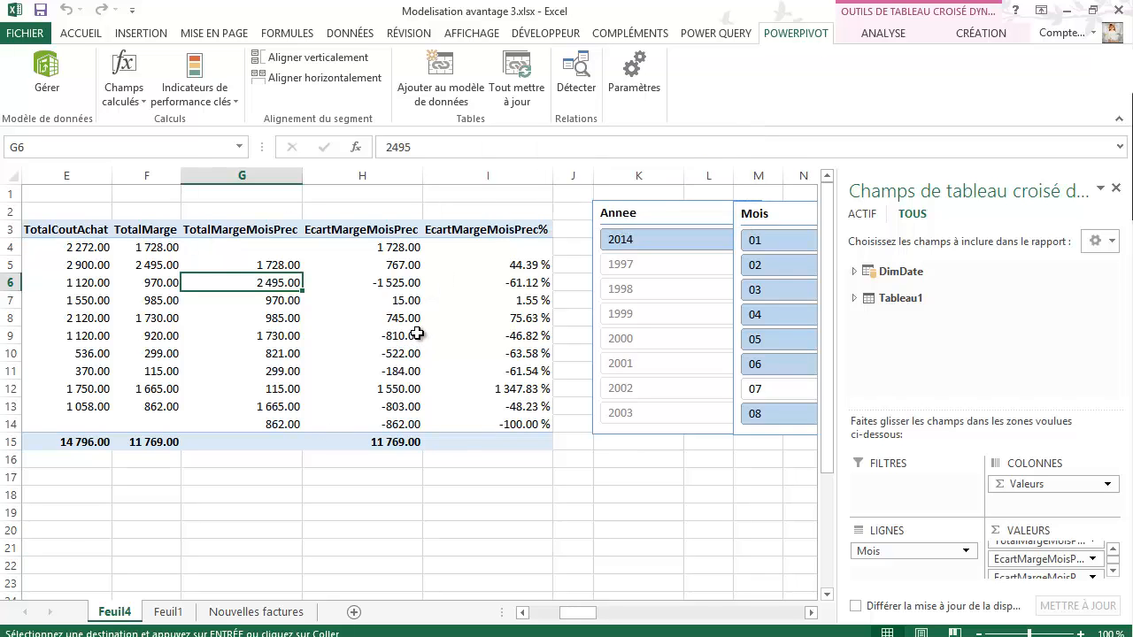
Step: Inspect the Tableau1 and DimDate tables in the PowerPivot window, and return to the start of the pivot table on Feuil4
left_click(47, 78)
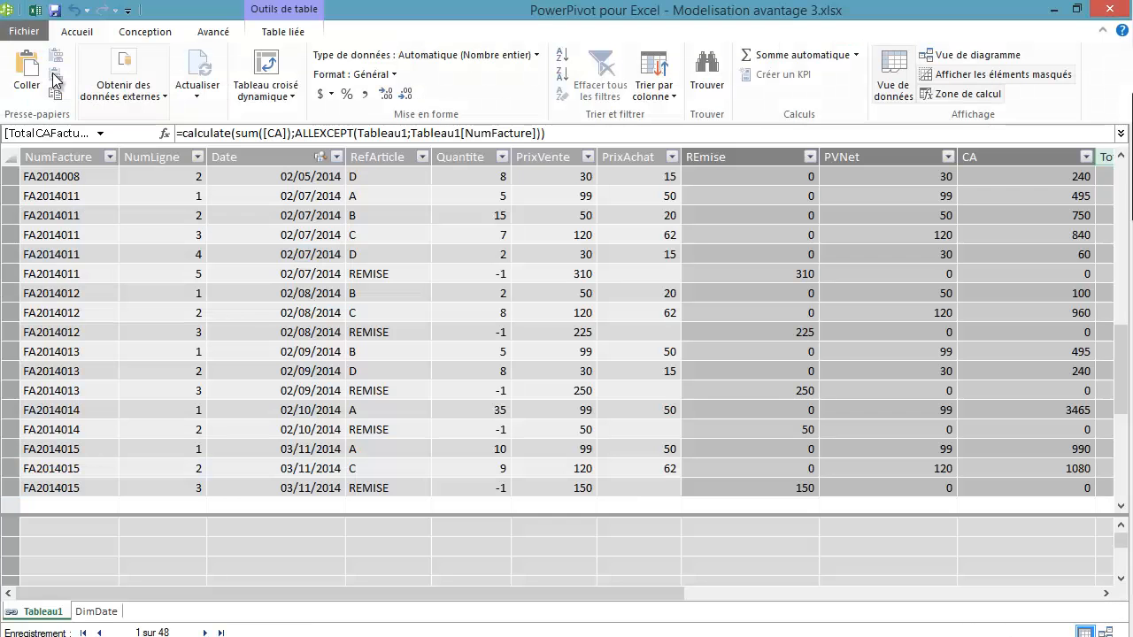
left_click(285, 294)
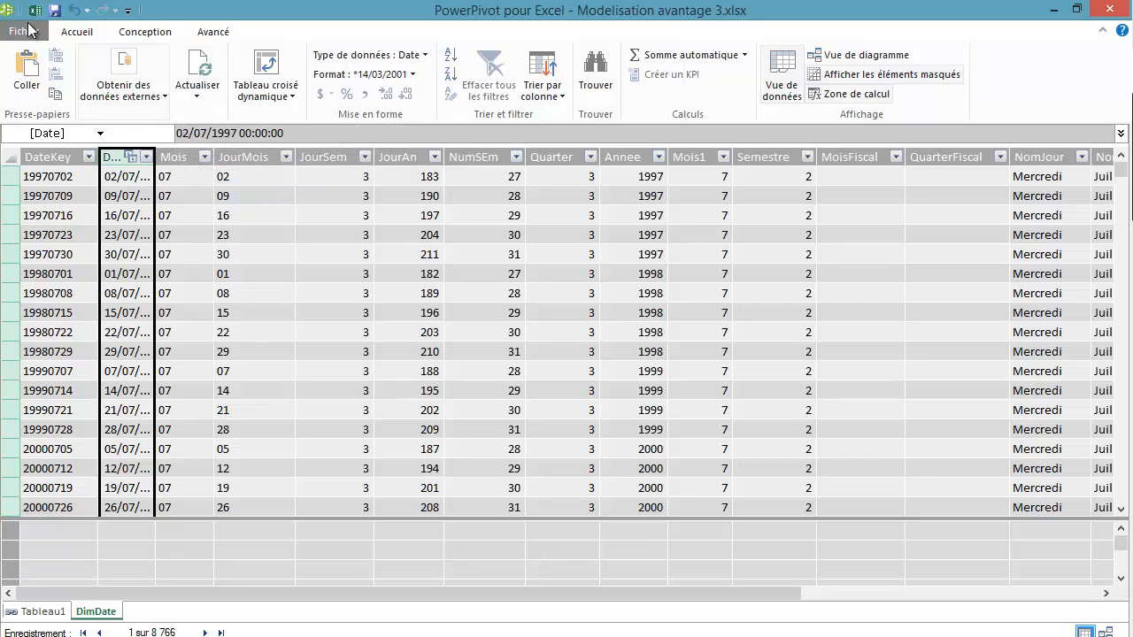
left_click(40, 611)
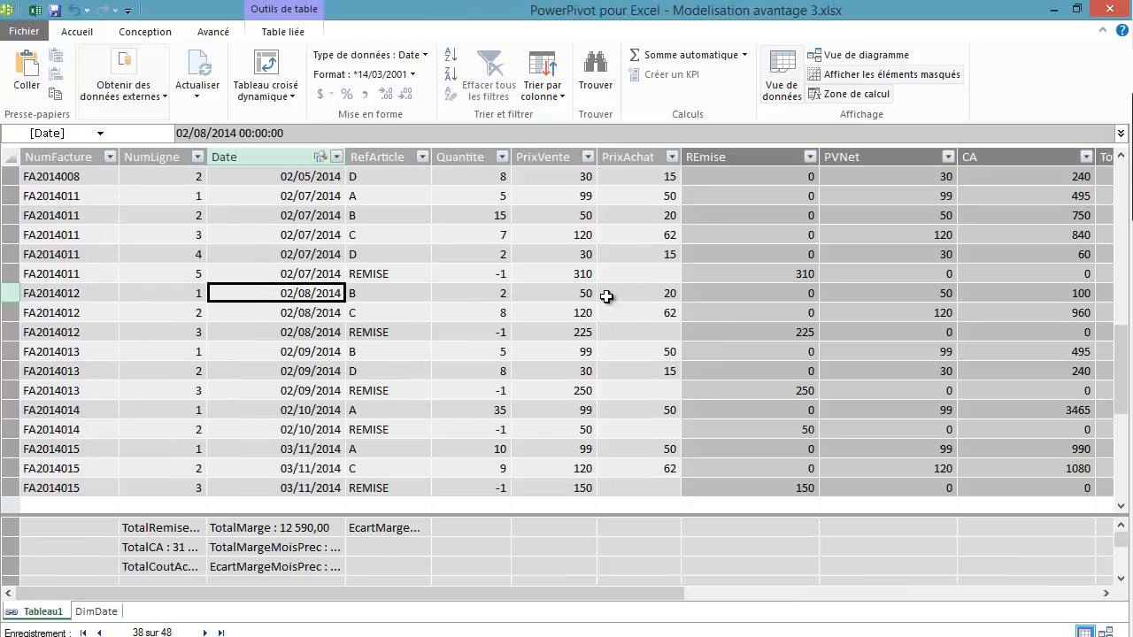
left_click(36, 12)
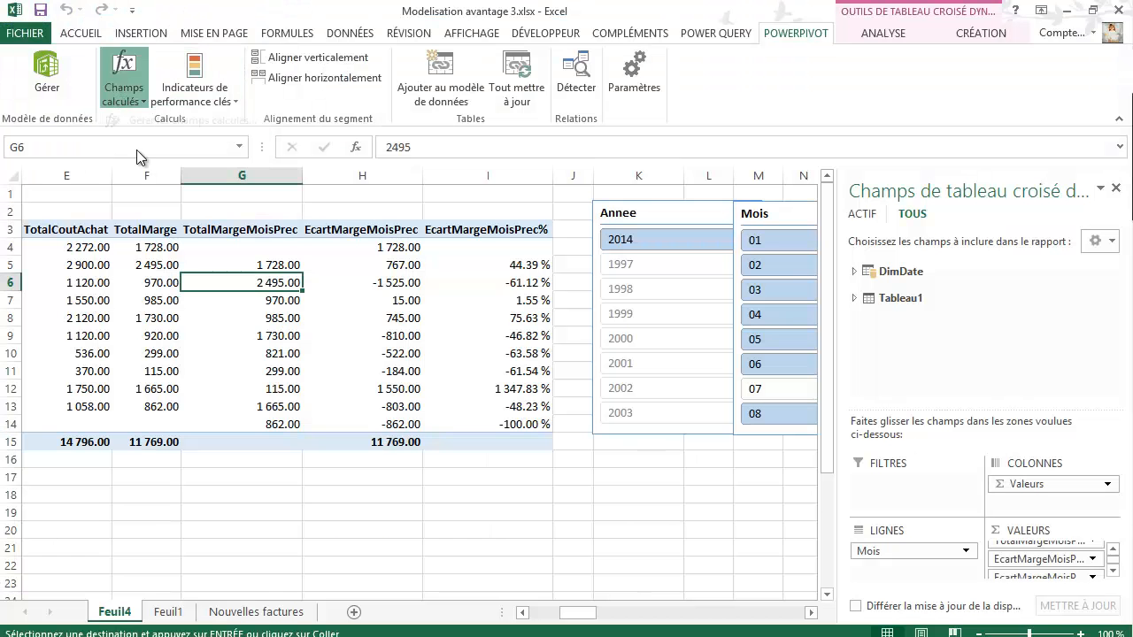
left_click(132, 99)
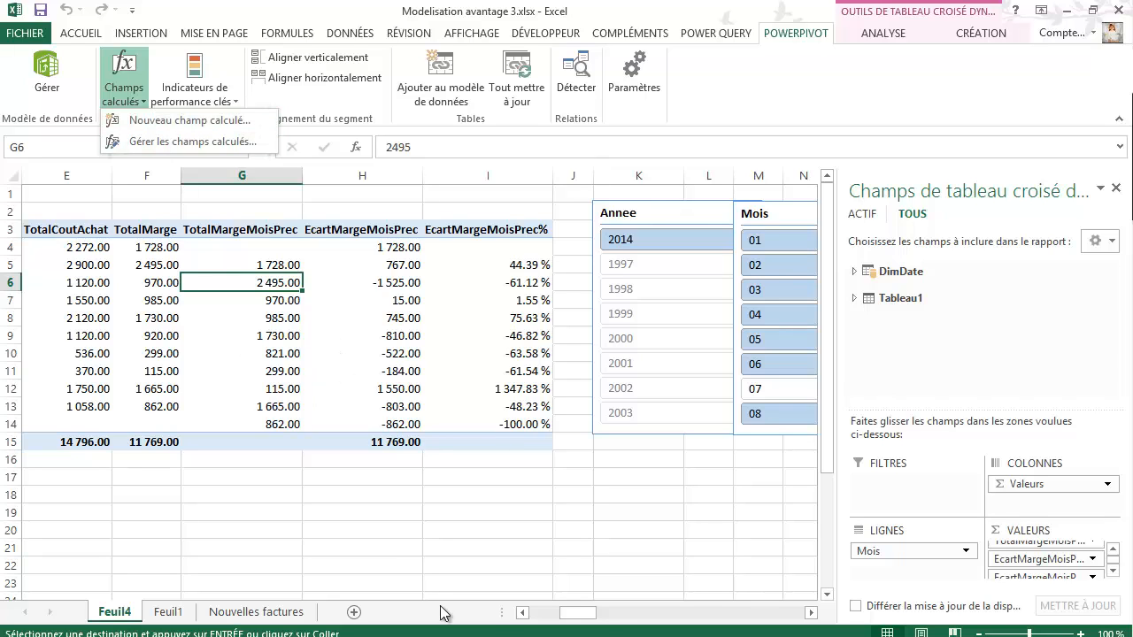
left_click_drag(582, 619, 550, 620)
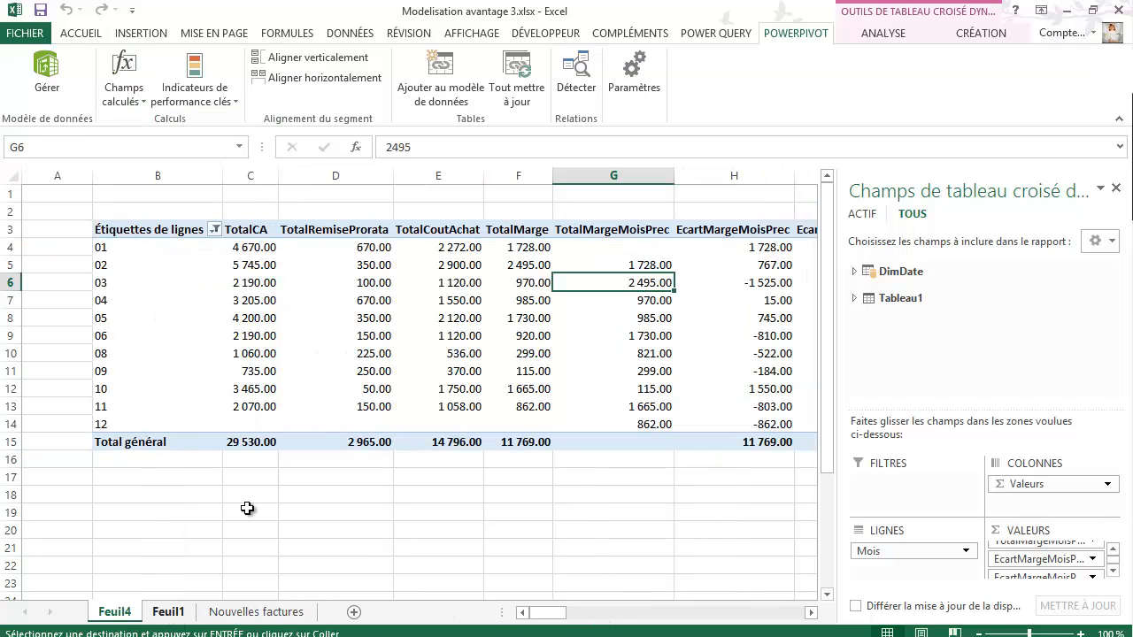